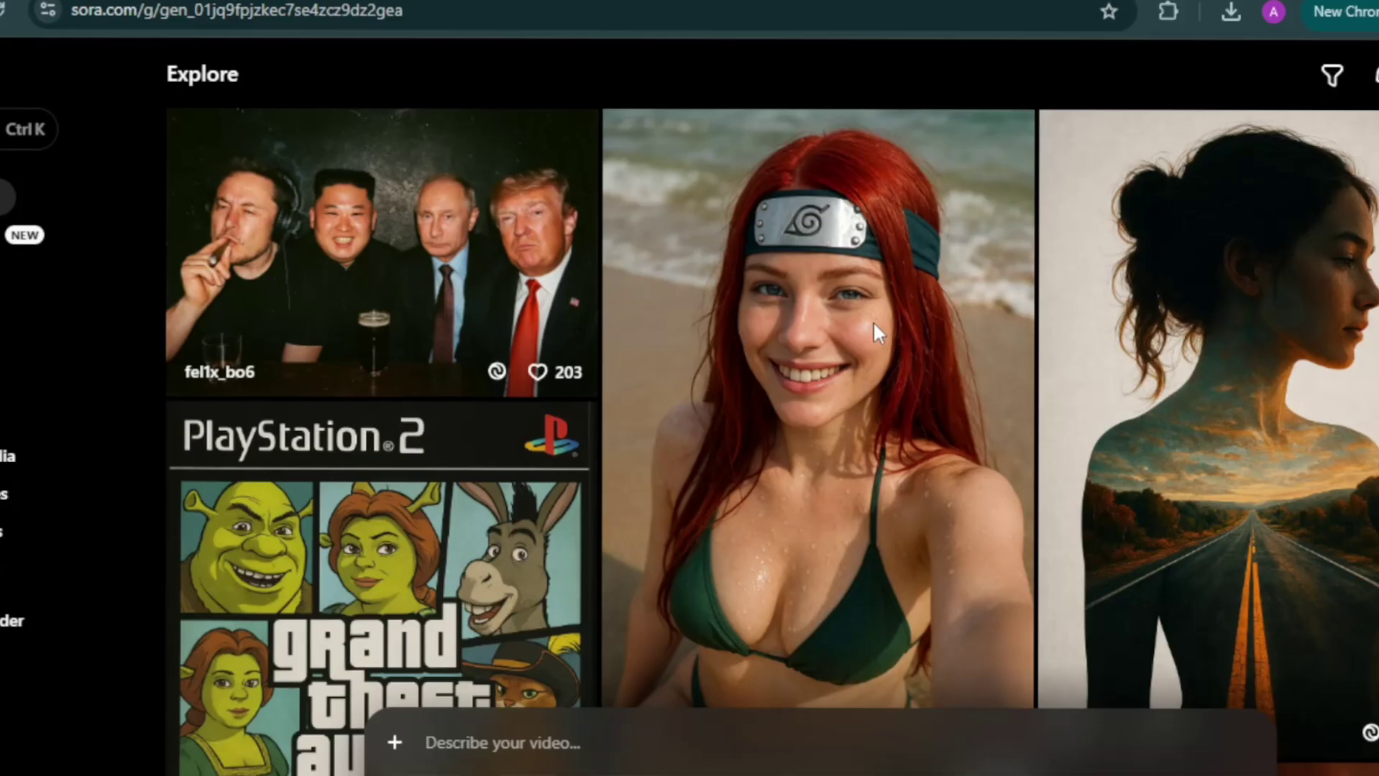
Open the red-haired beach selfie's details in Sora, then return to the Explore gallery.
{"action": "left_click", "coordinate": [873, 322]}
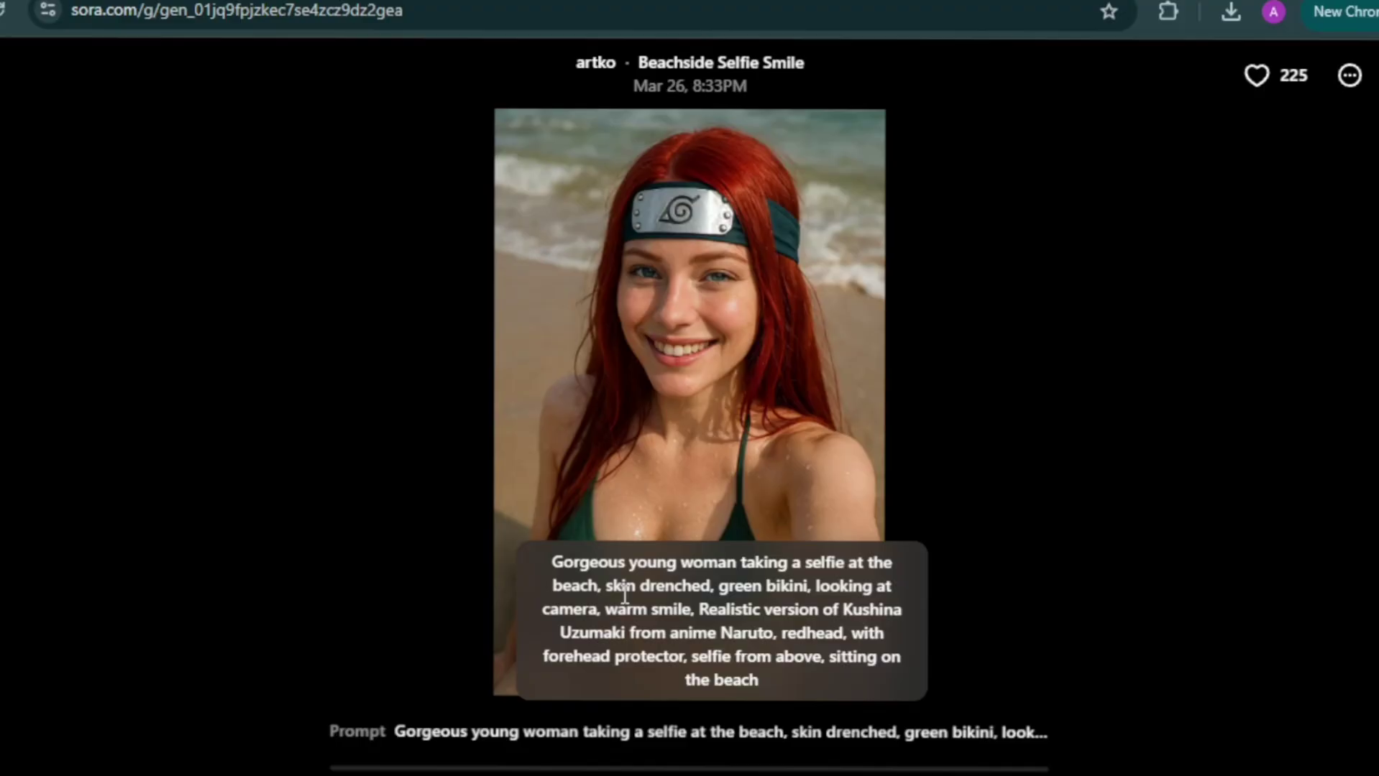
{"action": "scroll", "coordinate": [1154, 323], "scroll_direction": "down", "scroll_amount": 1}
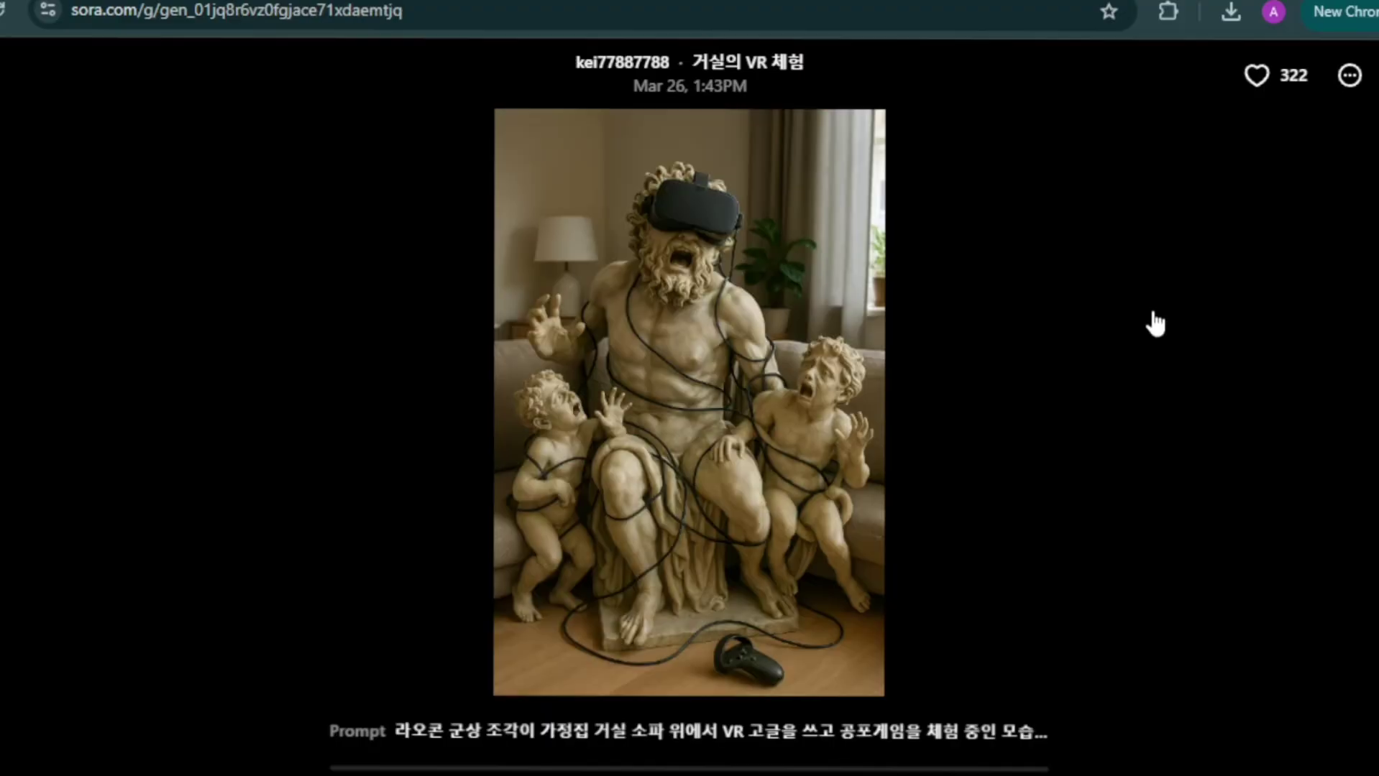
{"action": "scroll", "coordinate": [1154, 323], "scroll_direction": "down", "scroll_amount": 1}
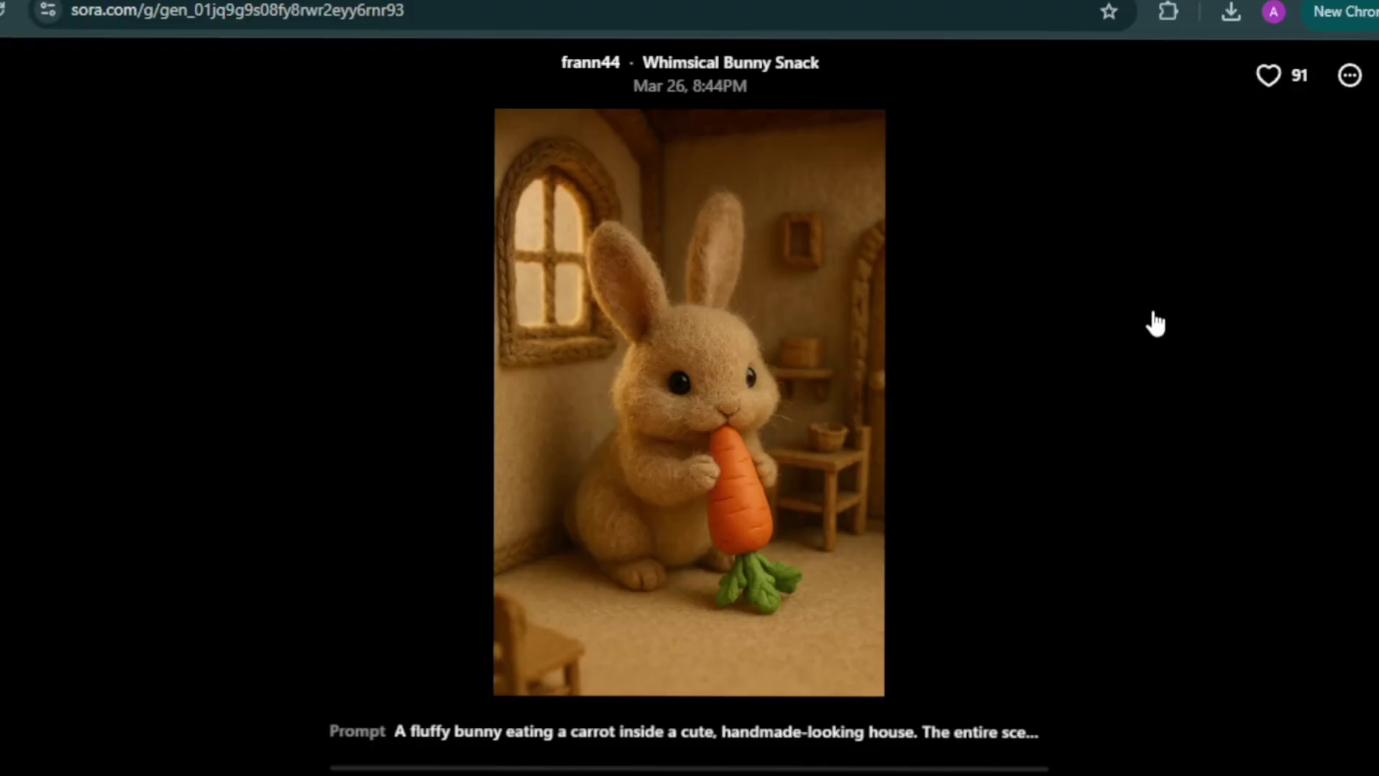
{"action": "scroll", "coordinate": [1154, 323], "scroll_direction": "down", "scroll_amount": 1}
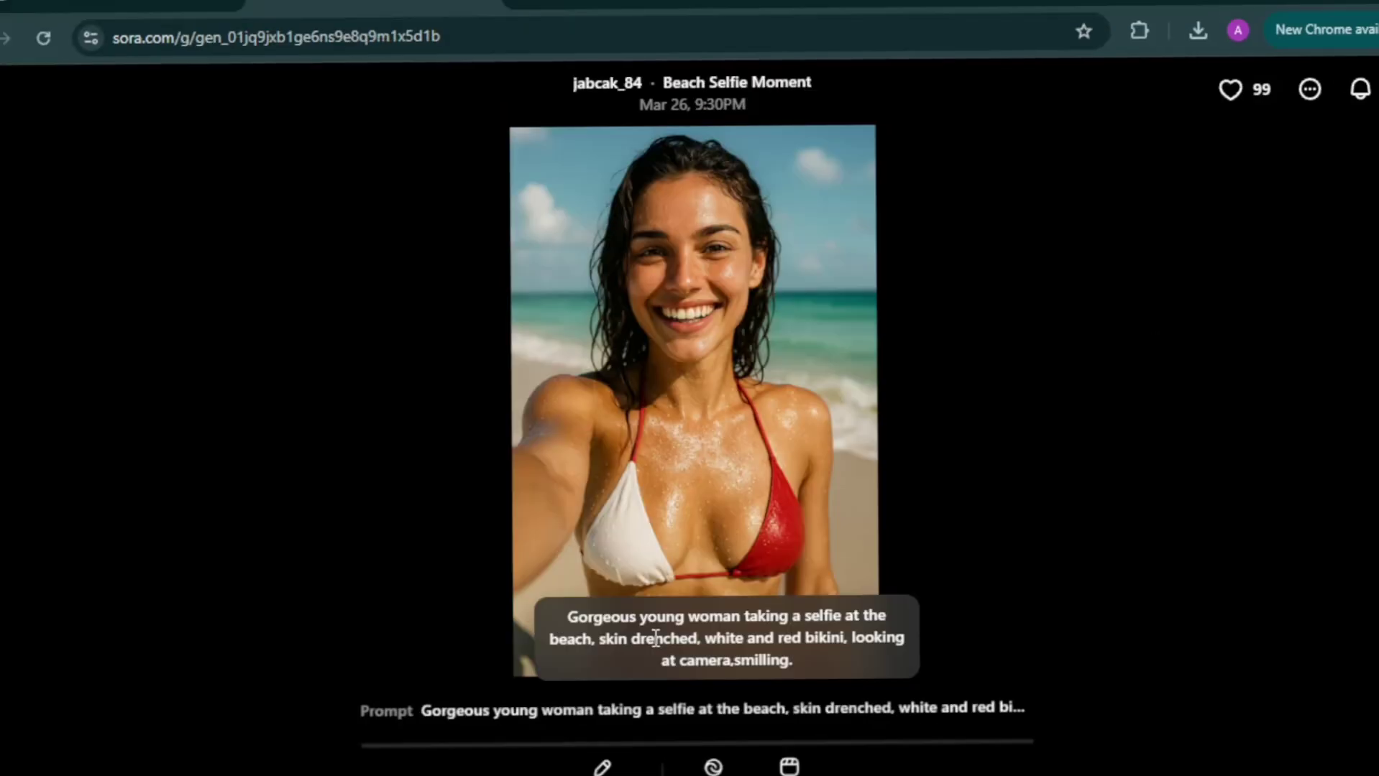
{"action": "key", "text": "Escape"}
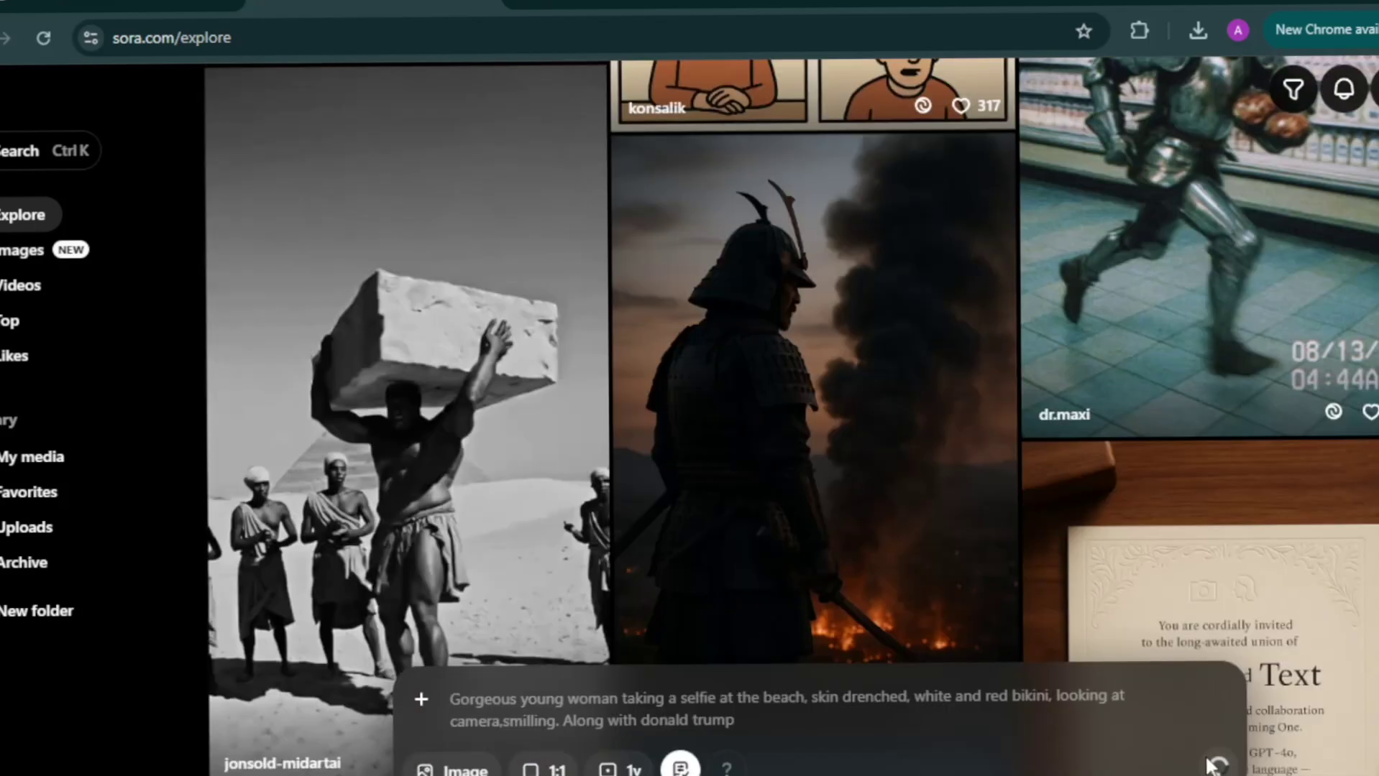
View the Feline Daily Commute generation, then send ChatGPT the Tom-chasing-Jerry image request.
{"action": "left_click", "coordinate": [692, 437]}
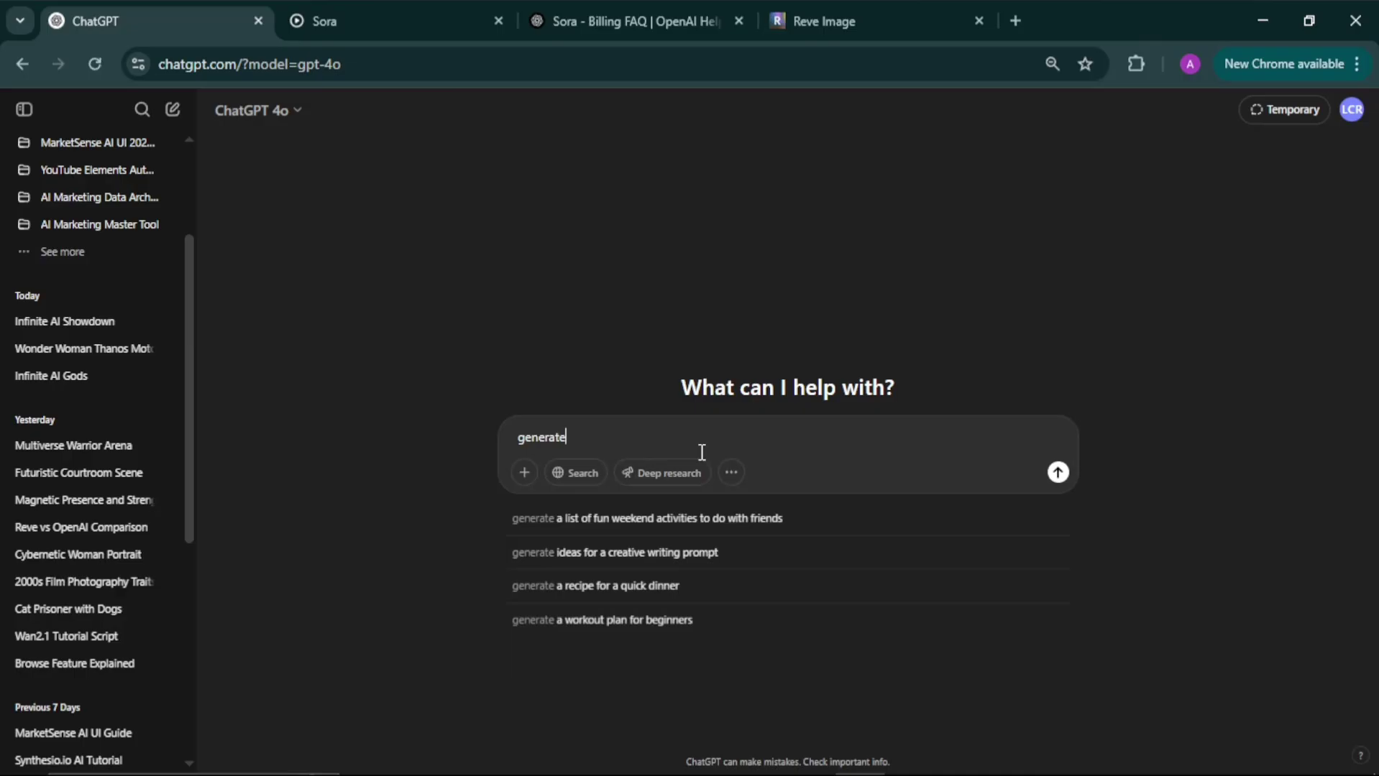
{"action": "type", "text": "image : tom cahshing jerry then hulk comes to save jerry"}
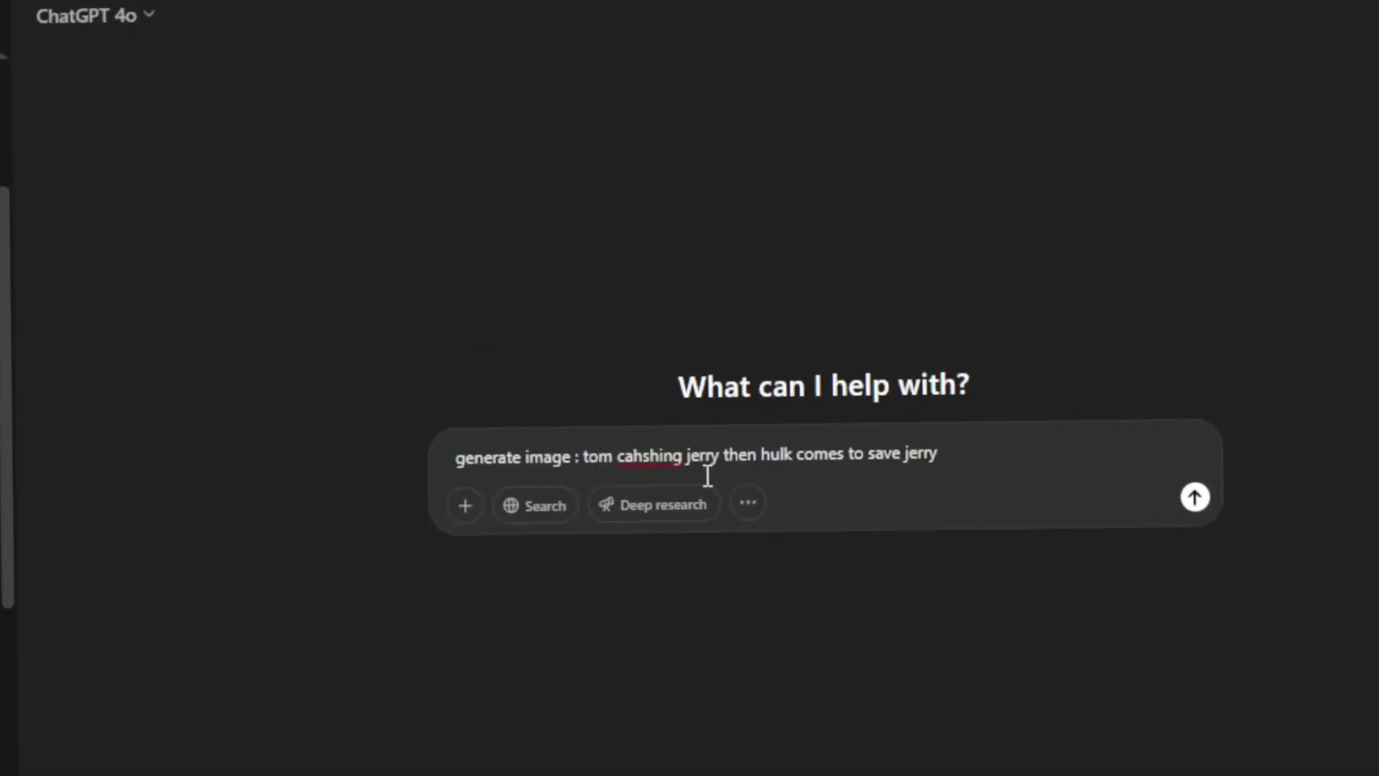
{"action": "key", "text": "Return"}
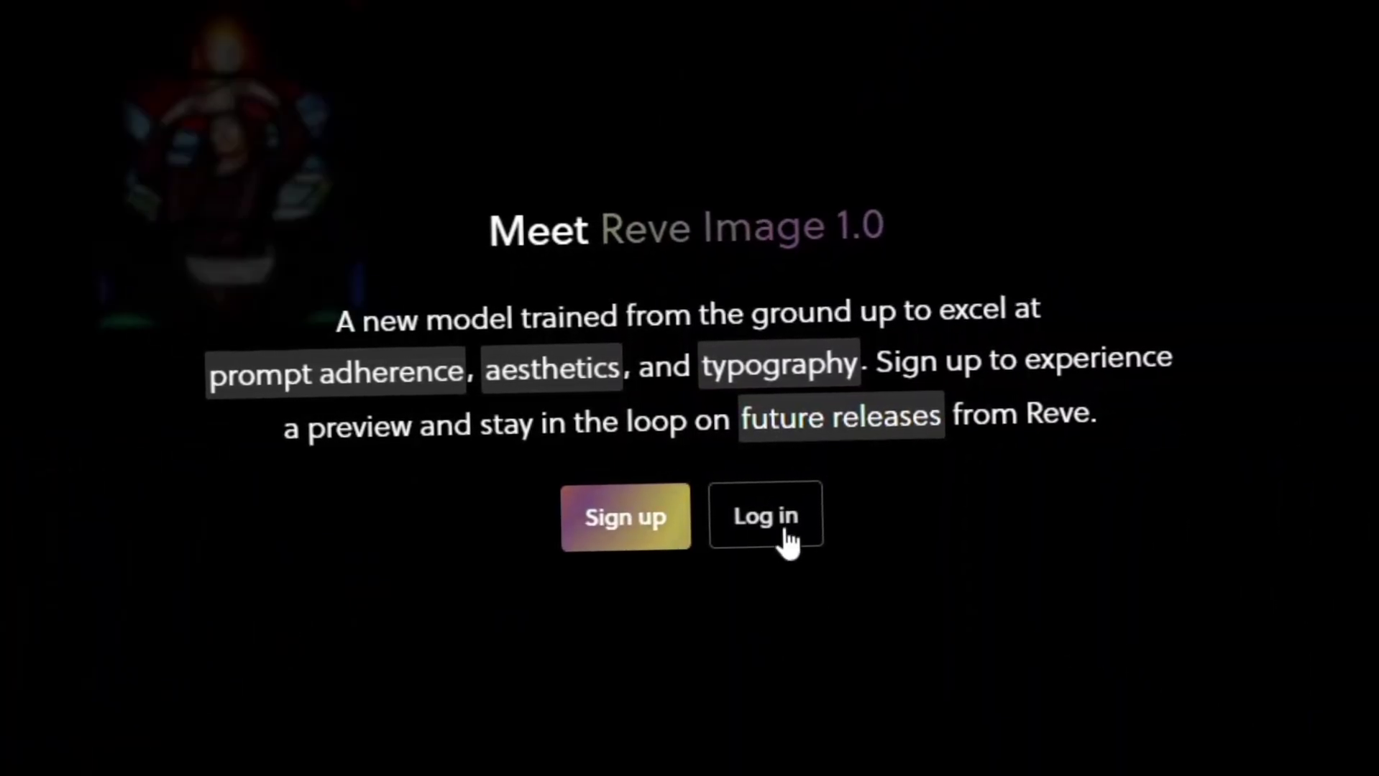
Log in to Reve with Google, enter a full name, accept the terms and 18+ confirmation.
{"action": "left_click", "coordinate": [767, 513]}
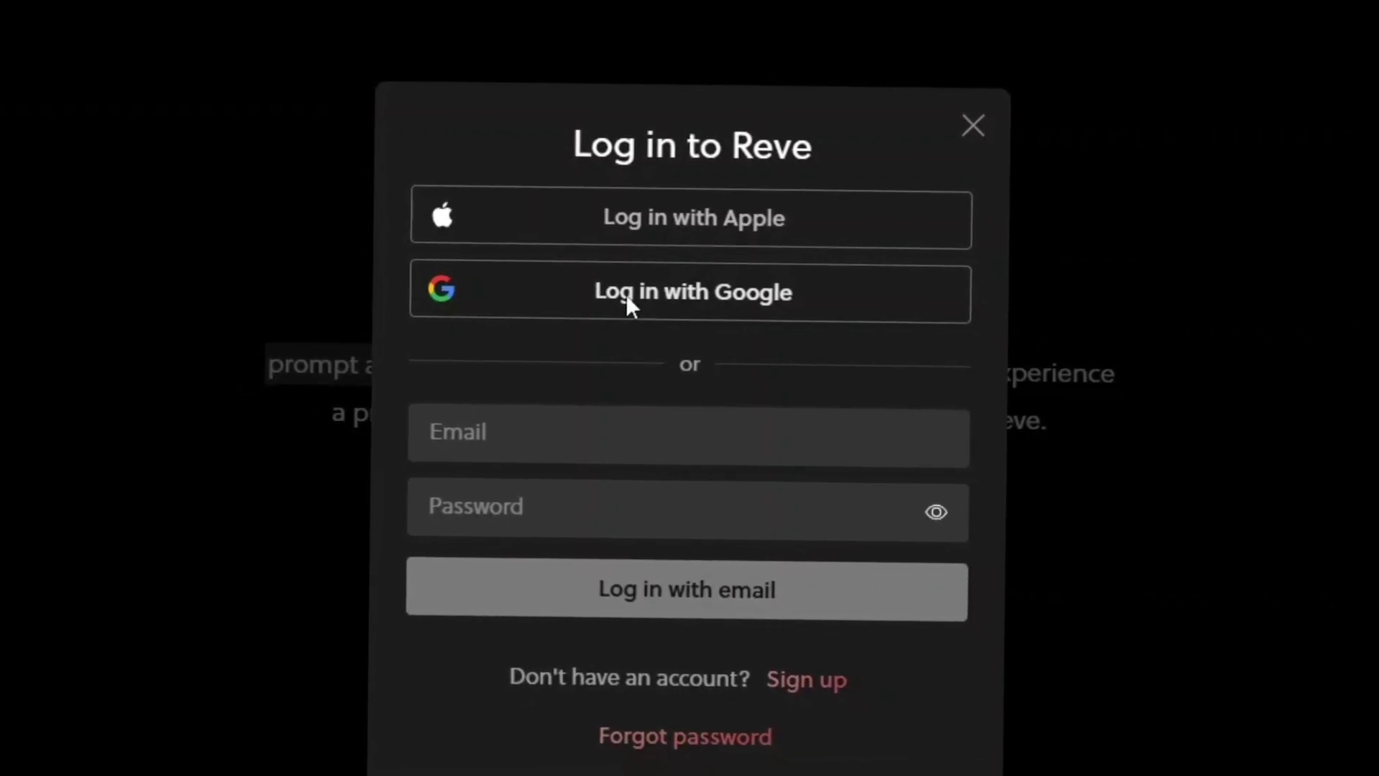
{"action": "left_click", "coordinate": [625, 296]}
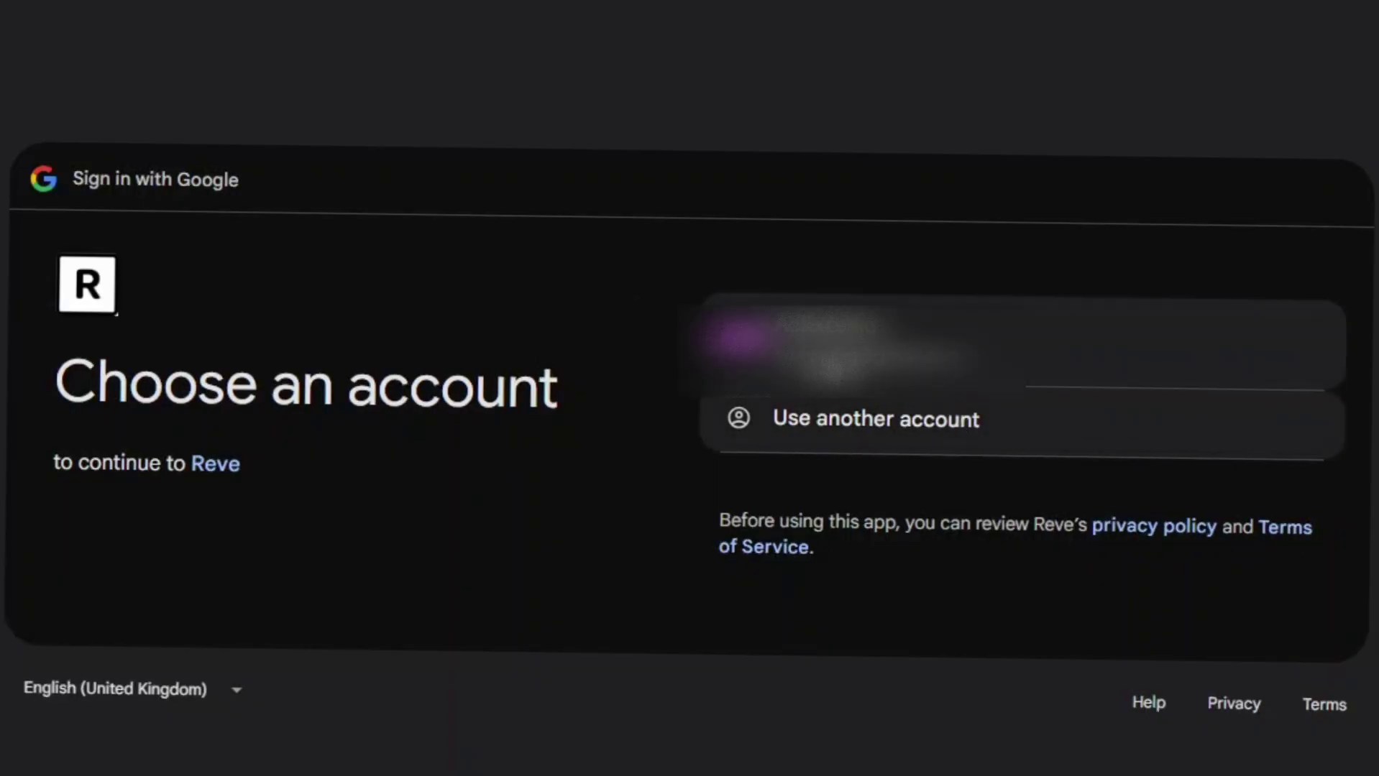
{"action": "left_click", "coordinate": [929, 496]}
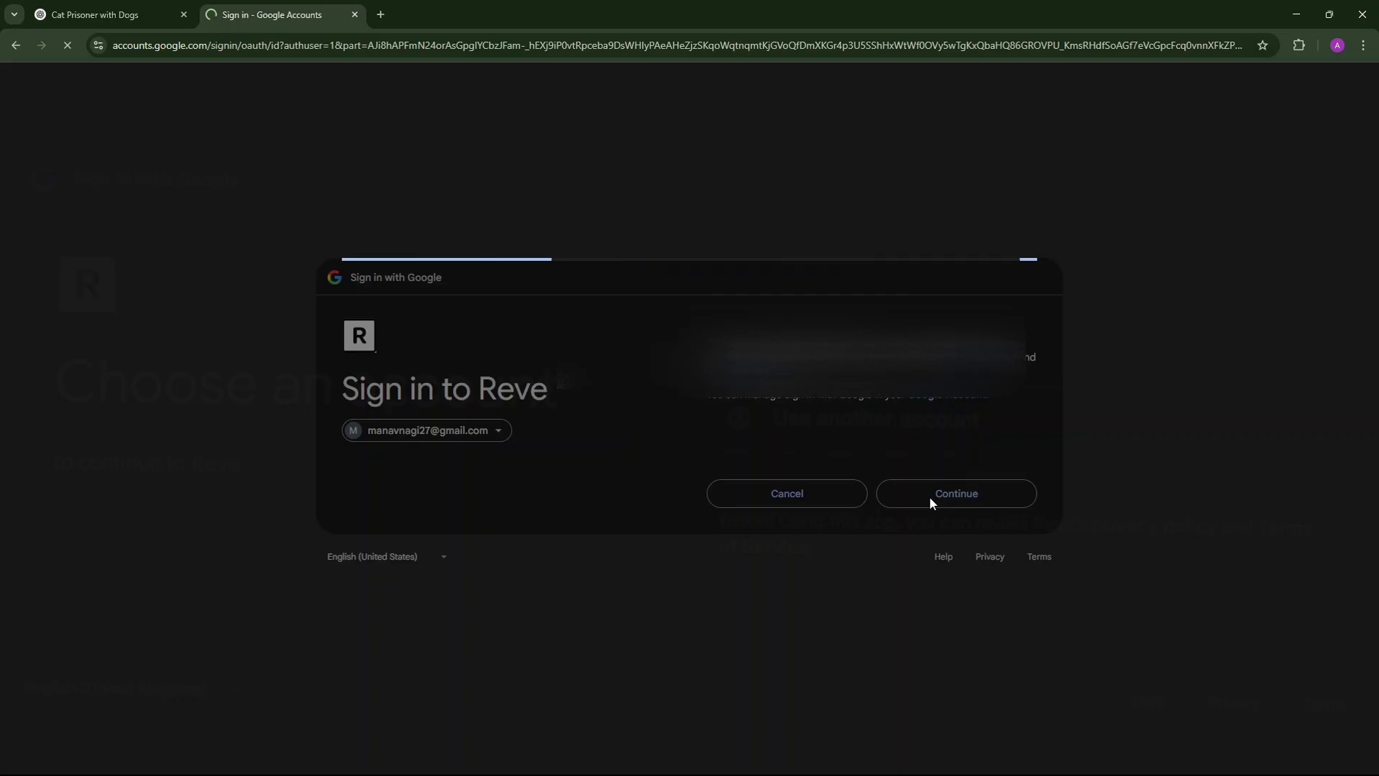
{"action": "left_click", "coordinate": [535, 419]}
{"action": "type", "text": "the"}
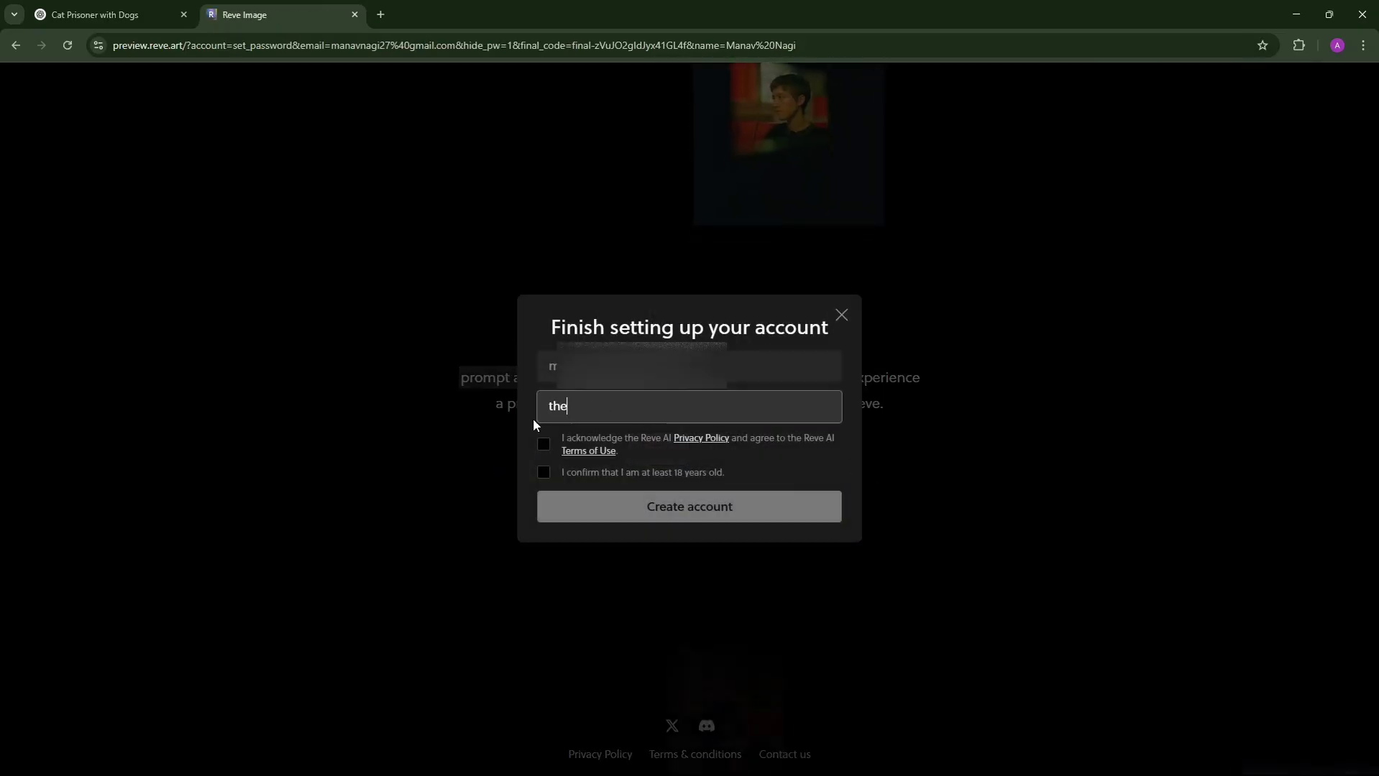
{"action": "type", "text": " hype tr"}
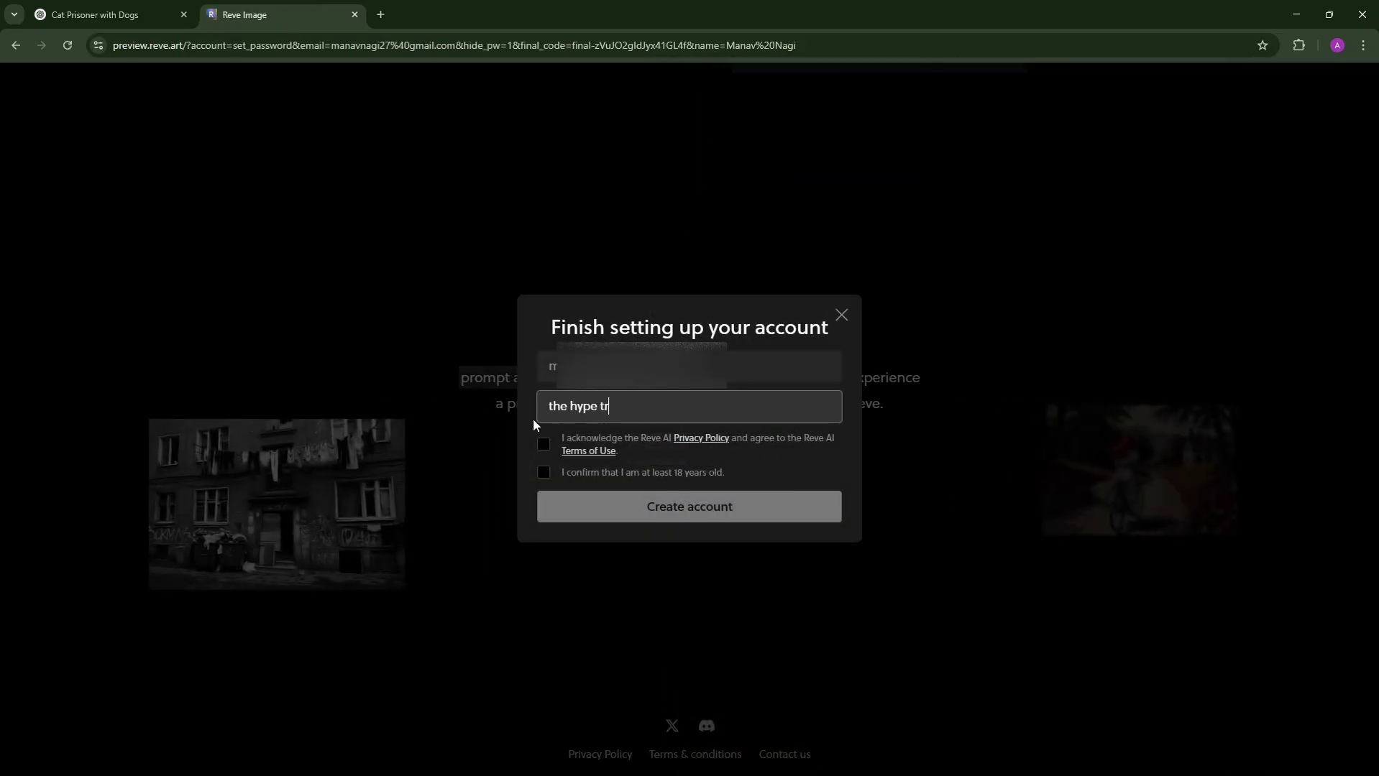
{"action": "type", "text": "ends"}
{"action": "left_click", "coordinate": [543, 443]}
{"action": "left_click", "coordinate": [543, 473]}
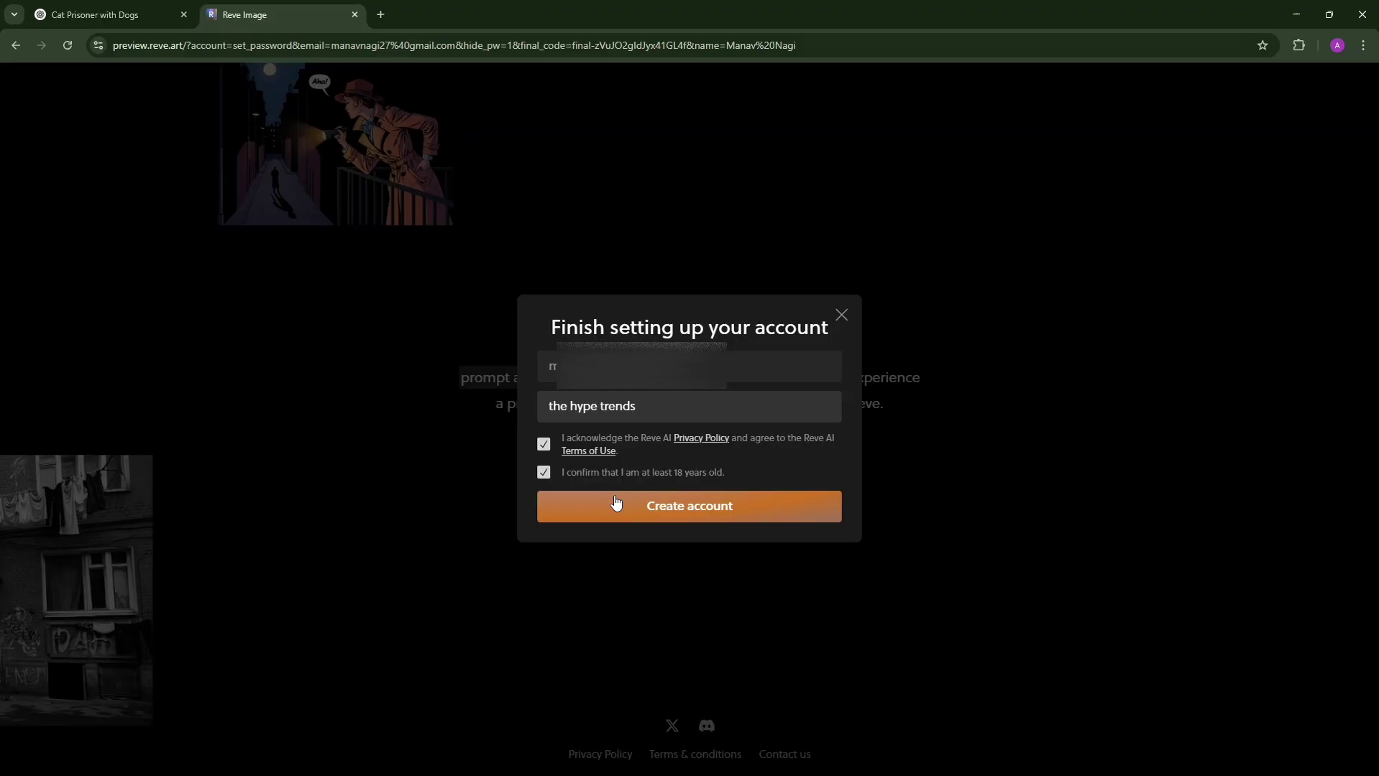
{"action": "left_click", "coordinate": [646, 507]}
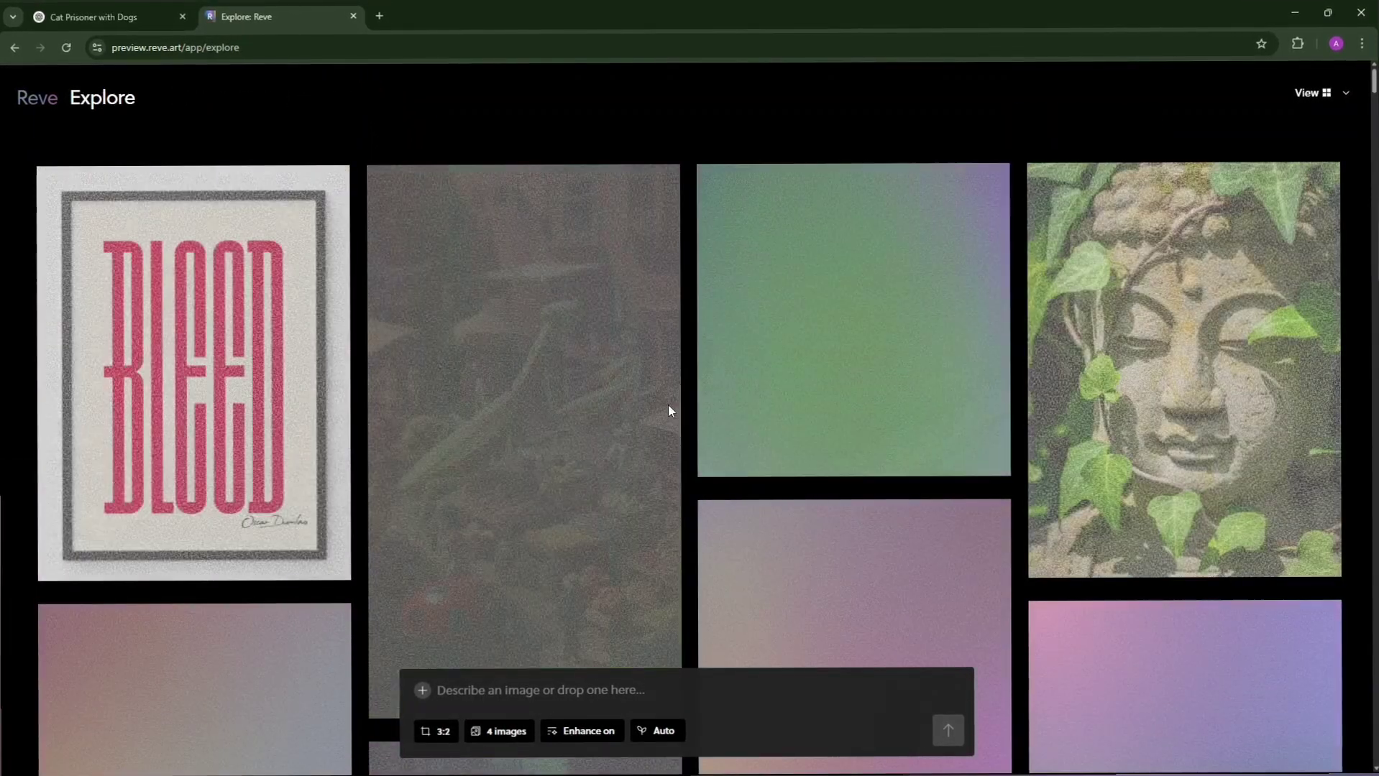
{"action": "scroll", "coordinate": [748, 296], "scroll_direction": "down", "scroll_amount": 3}
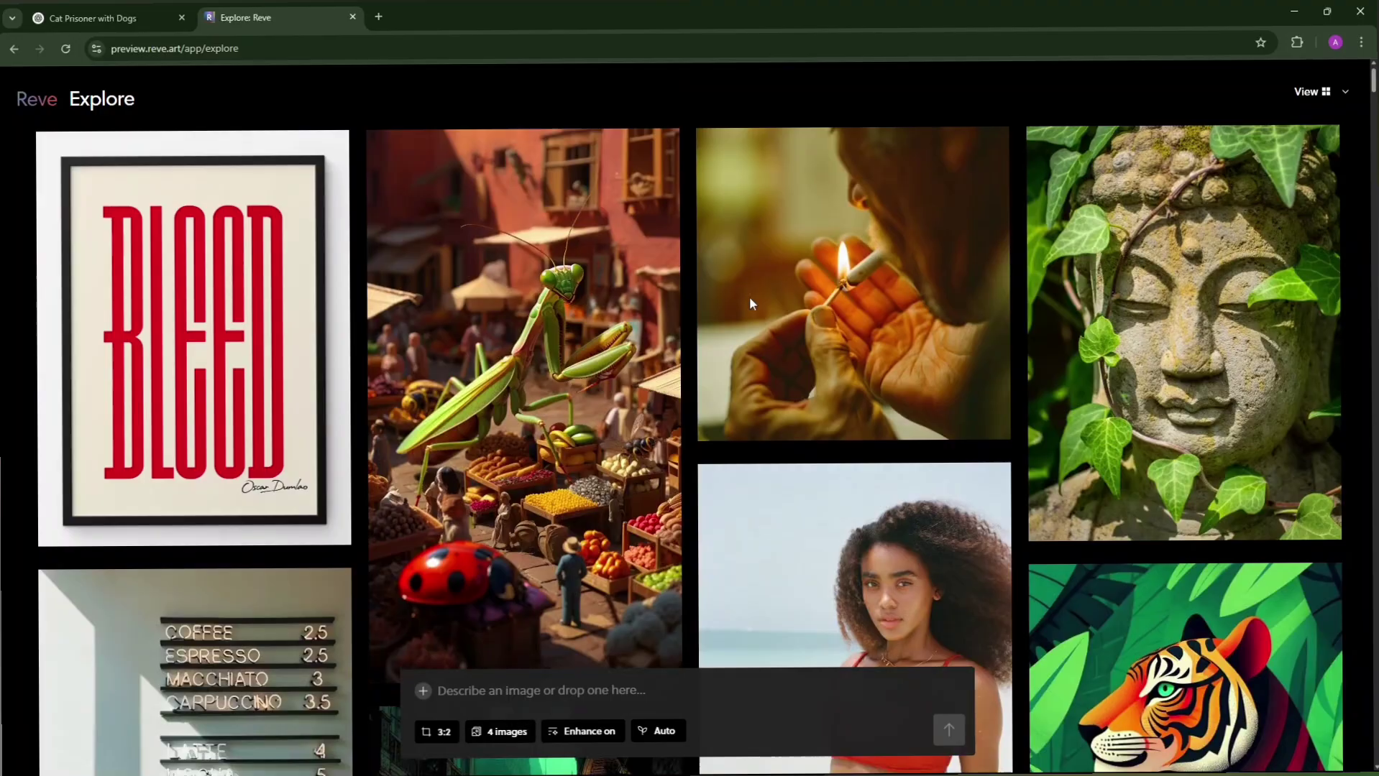
{"action": "scroll", "coordinate": [750, 303], "scroll_direction": "down", "scroll_amount": 2}
{"action": "scroll", "coordinate": [751, 304], "scroll_direction": "down", "scroll_amount": 1}
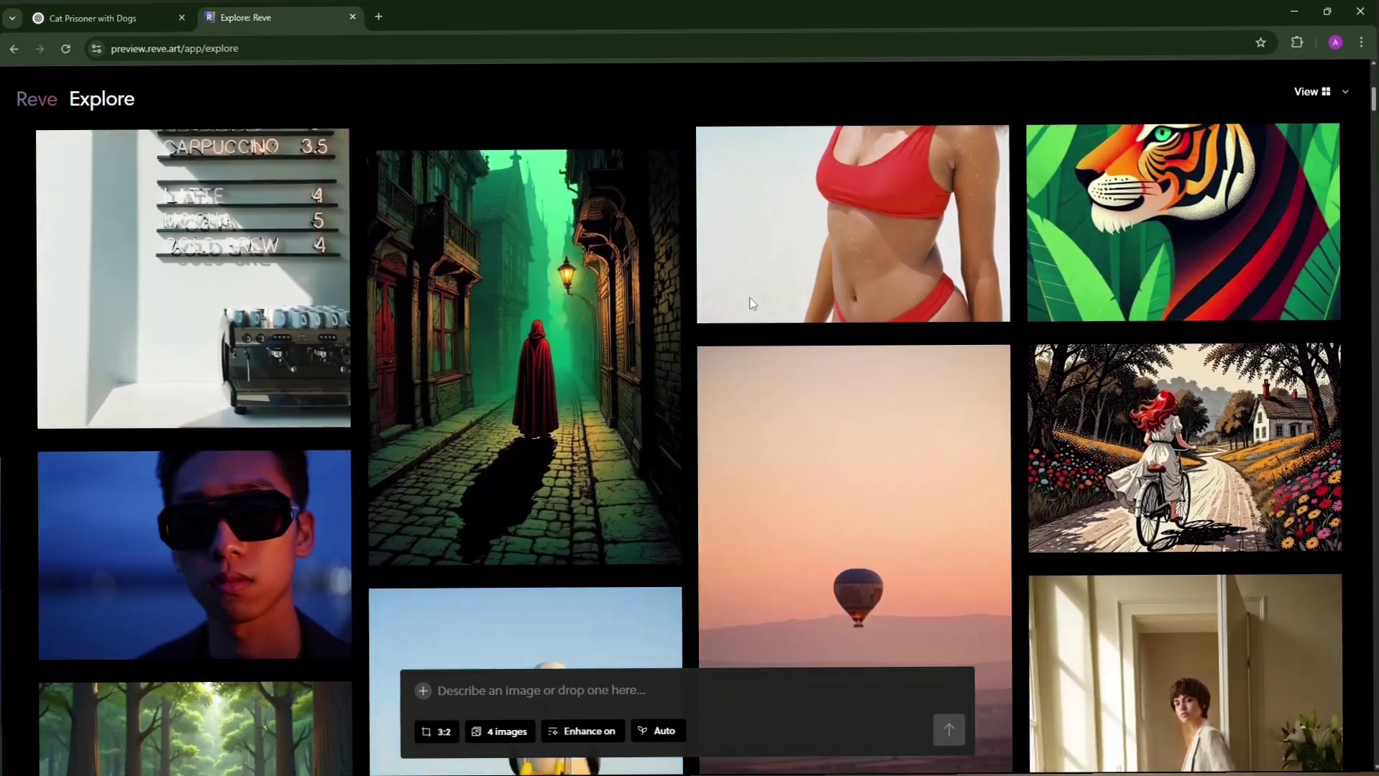
{"action": "scroll", "coordinate": [750, 304], "scroll_direction": "down", "scroll_amount": 1}
{"action": "scroll", "coordinate": [750, 305], "scroll_direction": "down", "scroll_amount": 3}
{"action": "scroll", "coordinate": [750, 304], "scroll_direction": "down", "scroll_amount": 2}
{"action": "scroll", "coordinate": [750, 304], "scroll_direction": "up", "scroll_amount": 2}
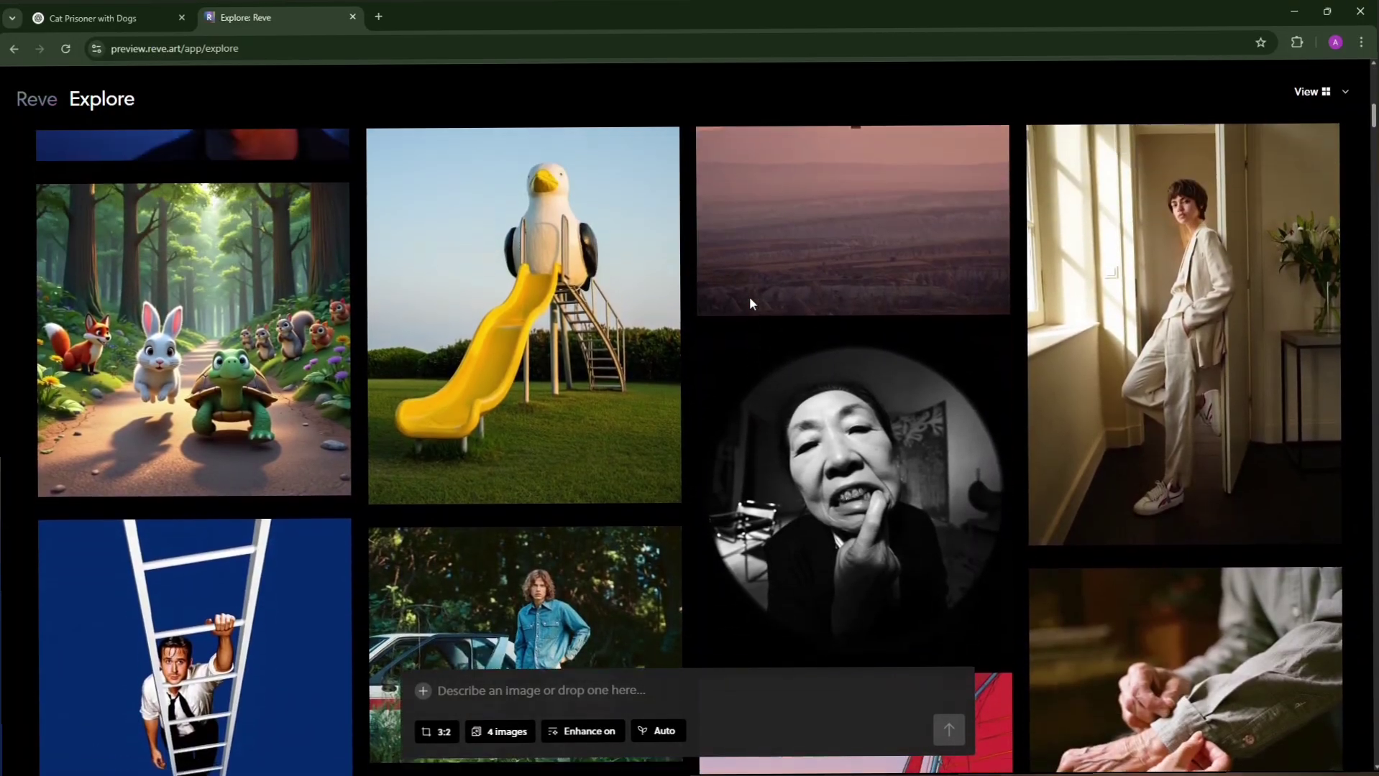
{"action": "scroll", "coordinate": [750, 303], "scroll_direction": "up", "scroll_amount": 5}
{"action": "scroll", "coordinate": [646, 216], "scroll_direction": "up", "scroll_amount": 3}
{"action": "scroll", "coordinate": [544, 145], "scroll_direction": "up", "scroll_amount": 2}
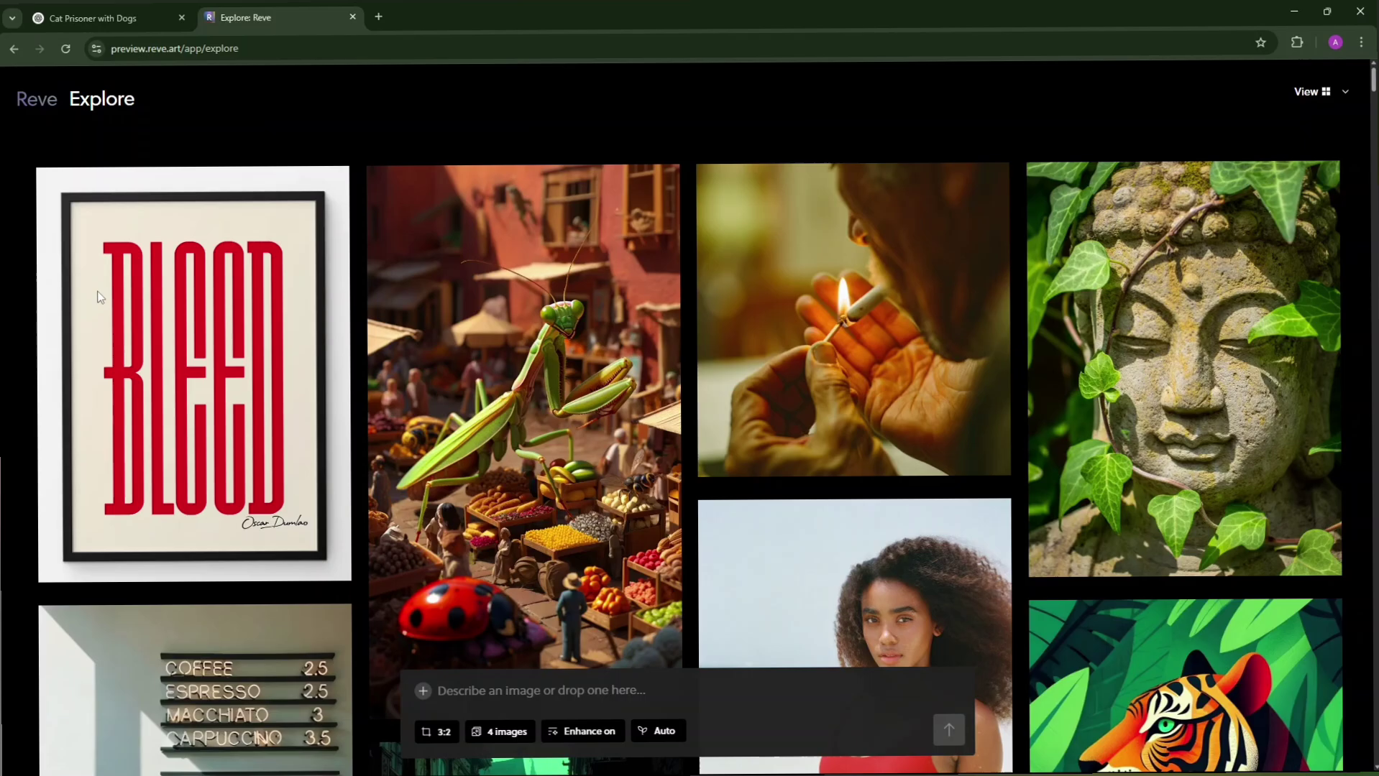
Browse Explore, pick the curly-haired woman's portrait, then go to the Create page.
{"action": "left_click", "coordinate": [914, 545]}
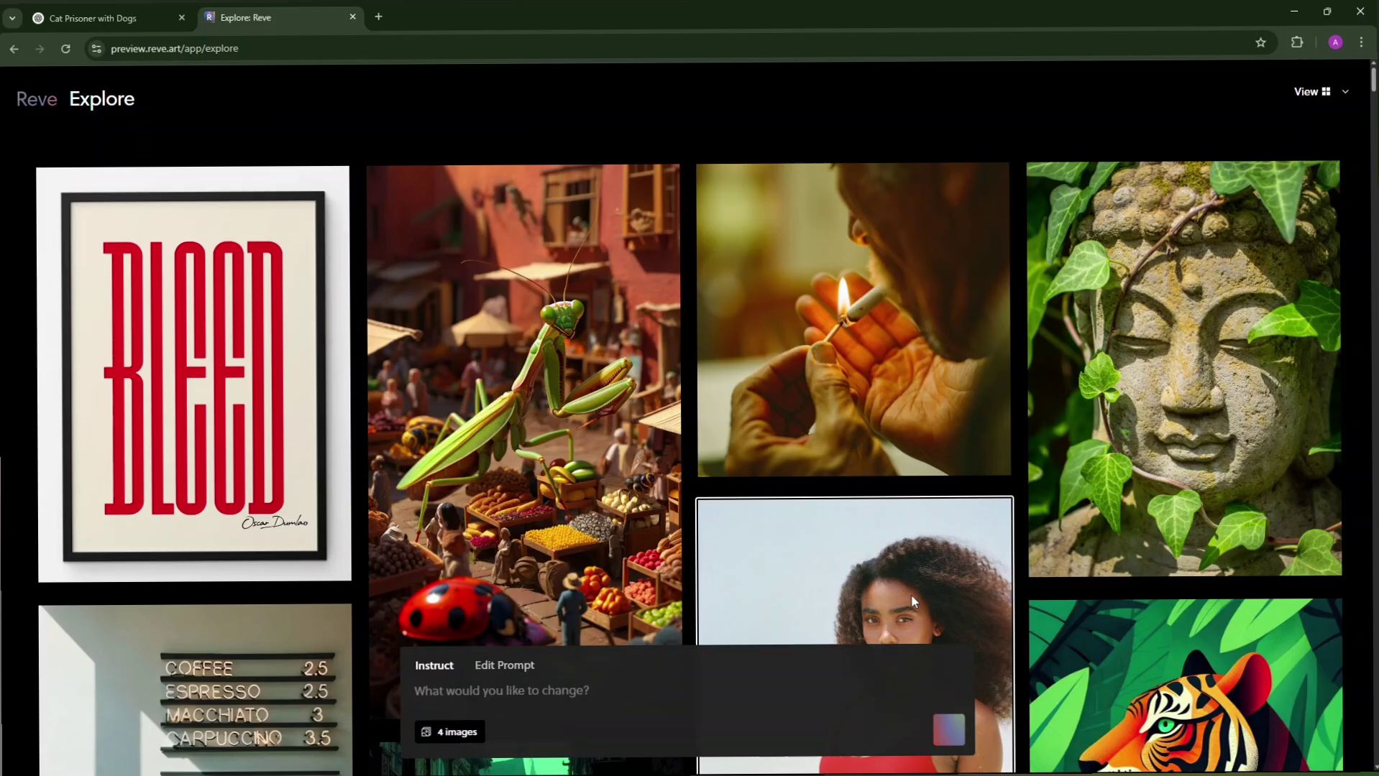
{"action": "scroll", "coordinate": [911, 593], "scroll_direction": "down", "scroll_amount": 2}
{"action": "scroll", "coordinate": [943, 388], "scroll_direction": "down", "scroll_amount": 1}
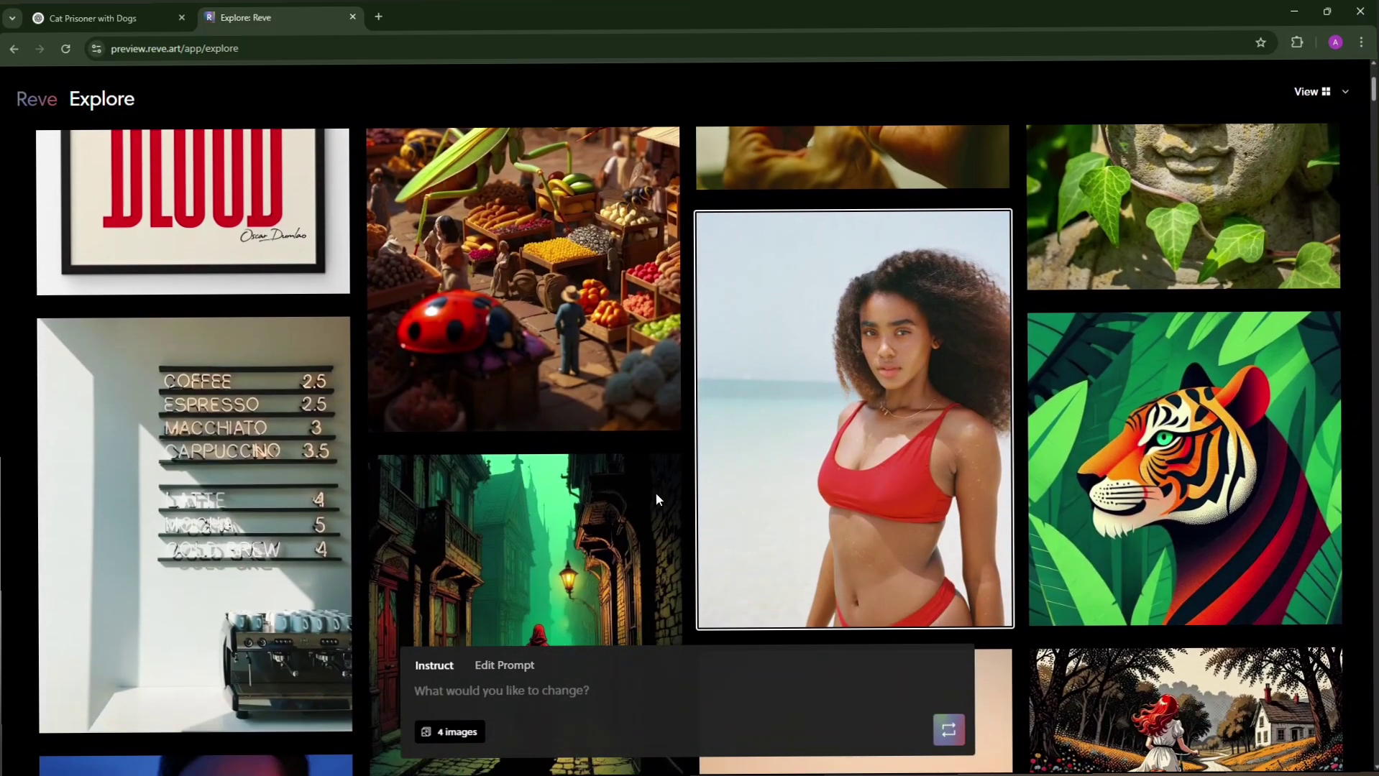
{"action": "scroll", "coordinate": [821, 527], "scroll_direction": "down", "scroll_amount": 2}
{"action": "scroll", "coordinate": [506, 459], "scroll_direction": "down", "scroll_amount": 2}
{"action": "scroll", "coordinate": [259, 416], "scroll_direction": "down", "scroll_amount": 2}
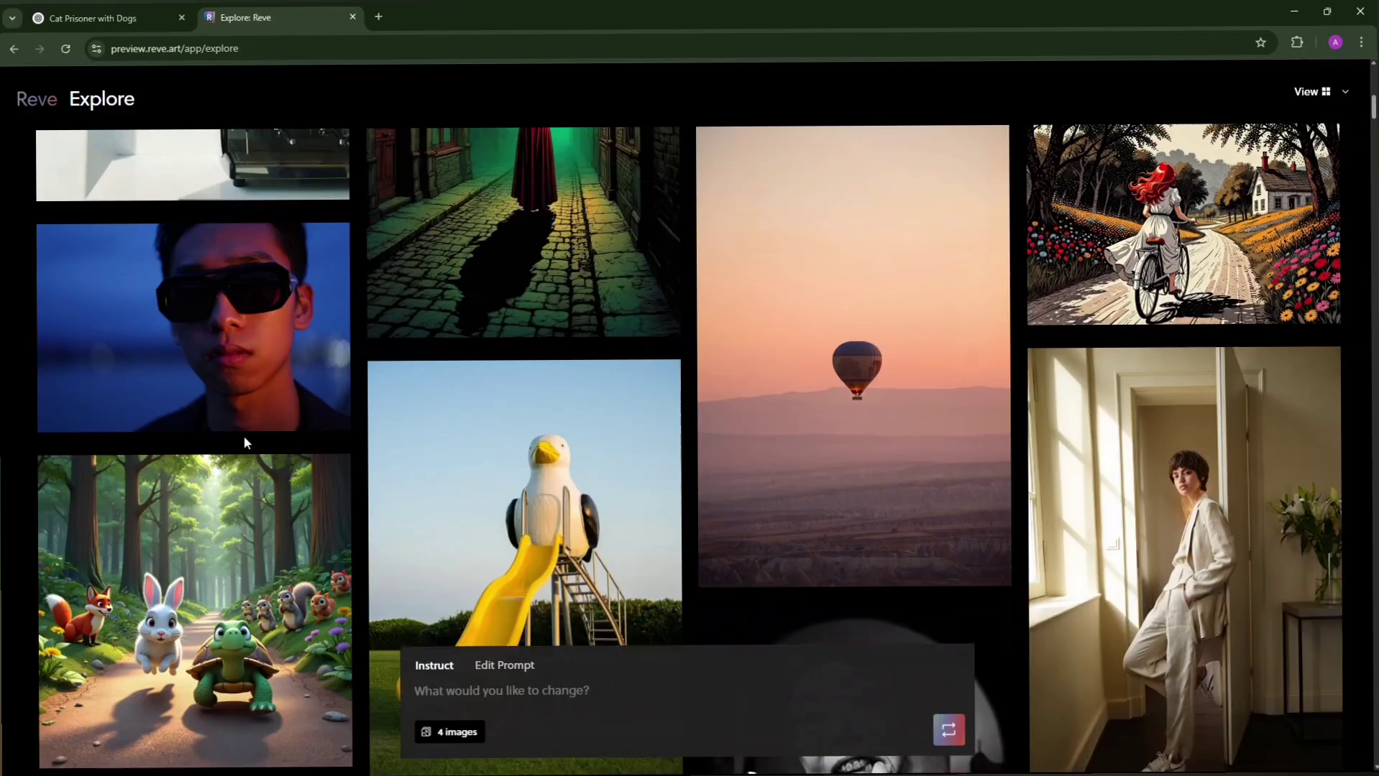
{"action": "scroll", "coordinate": [243, 436], "scroll_direction": "down", "scroll_amount": 1}
{"action": "scroll", "coordinate": [243, 436], "scroll_direction": "down", "scroll_amount": 3}
{"action": "scroll", "coordinate": [250, 436], "scroll_direction": "down", "scroll_amount": 1}
{"action": "scroll", "coordinate": [759, 341], "scroll_direction": "up", "scroll_amount": 2}
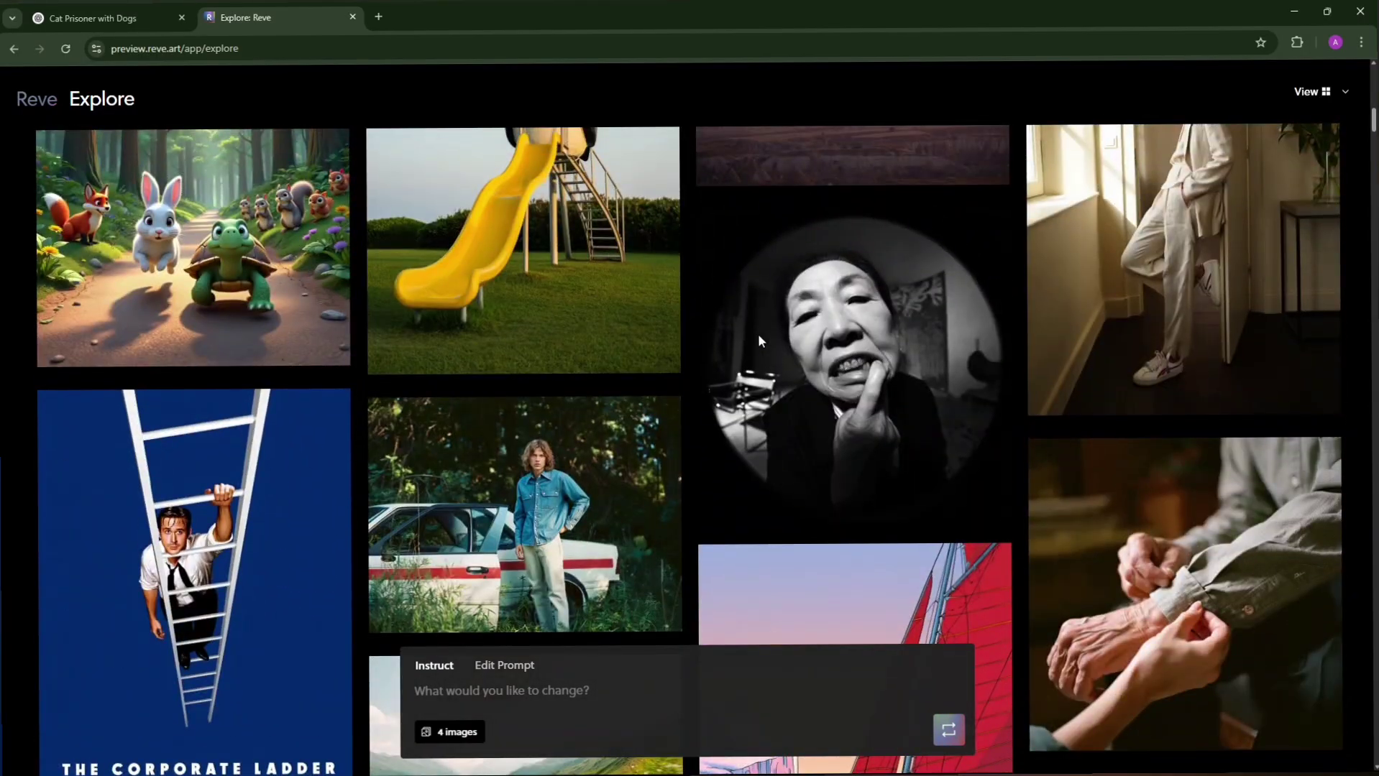
{"action": "scroll", "coordinate": [531, 366], "scroll_direction": "down", "scroll_amount": 2}
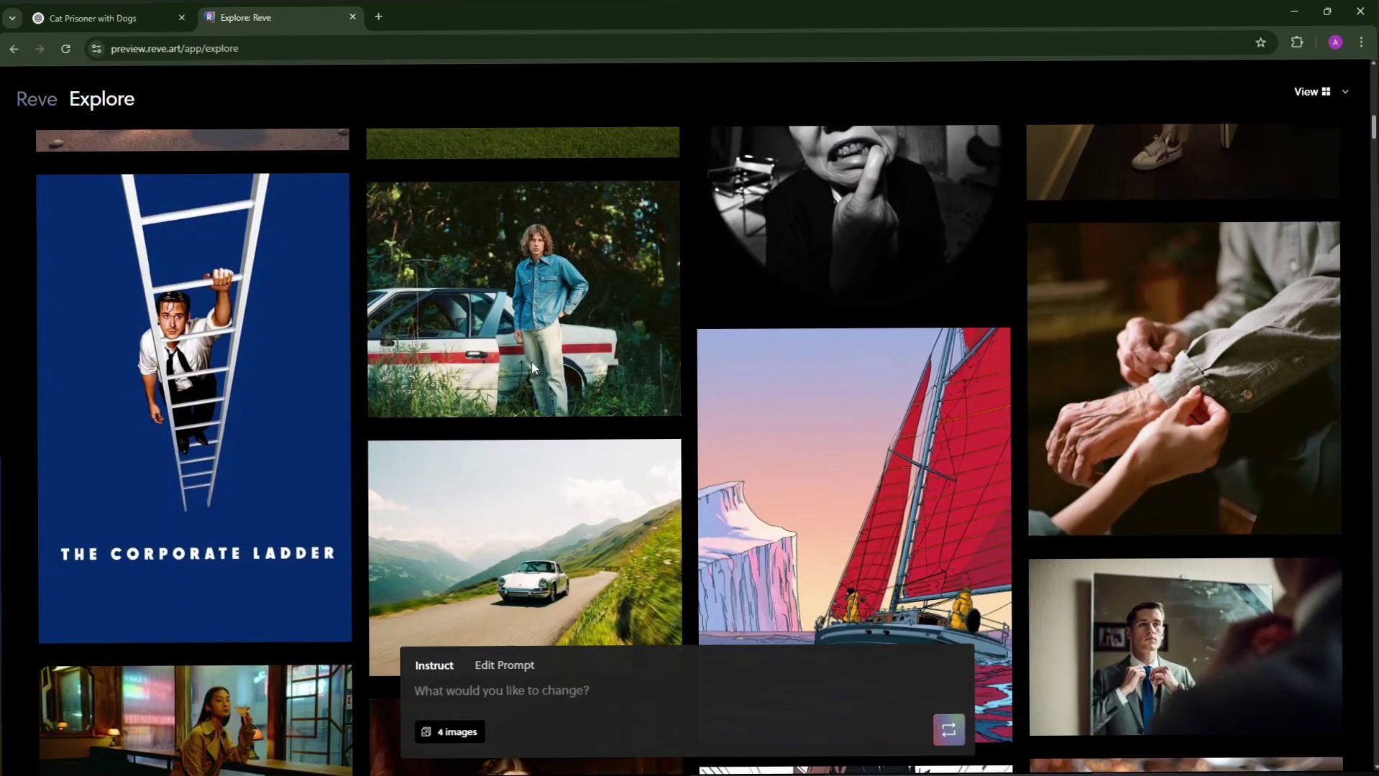
{"action": "scroll", "coordinate": [531, 367], "scroll_direction": "down", "scroll_amount": 2}
{"action": "scroll", "coordinate": [531, 367], "scroll_direction": "down", "scroll_amount": 2}
{"action": "scroll", "coordinate": [531, 368], "scroll_direction": "down", "scroll_amount": 2}
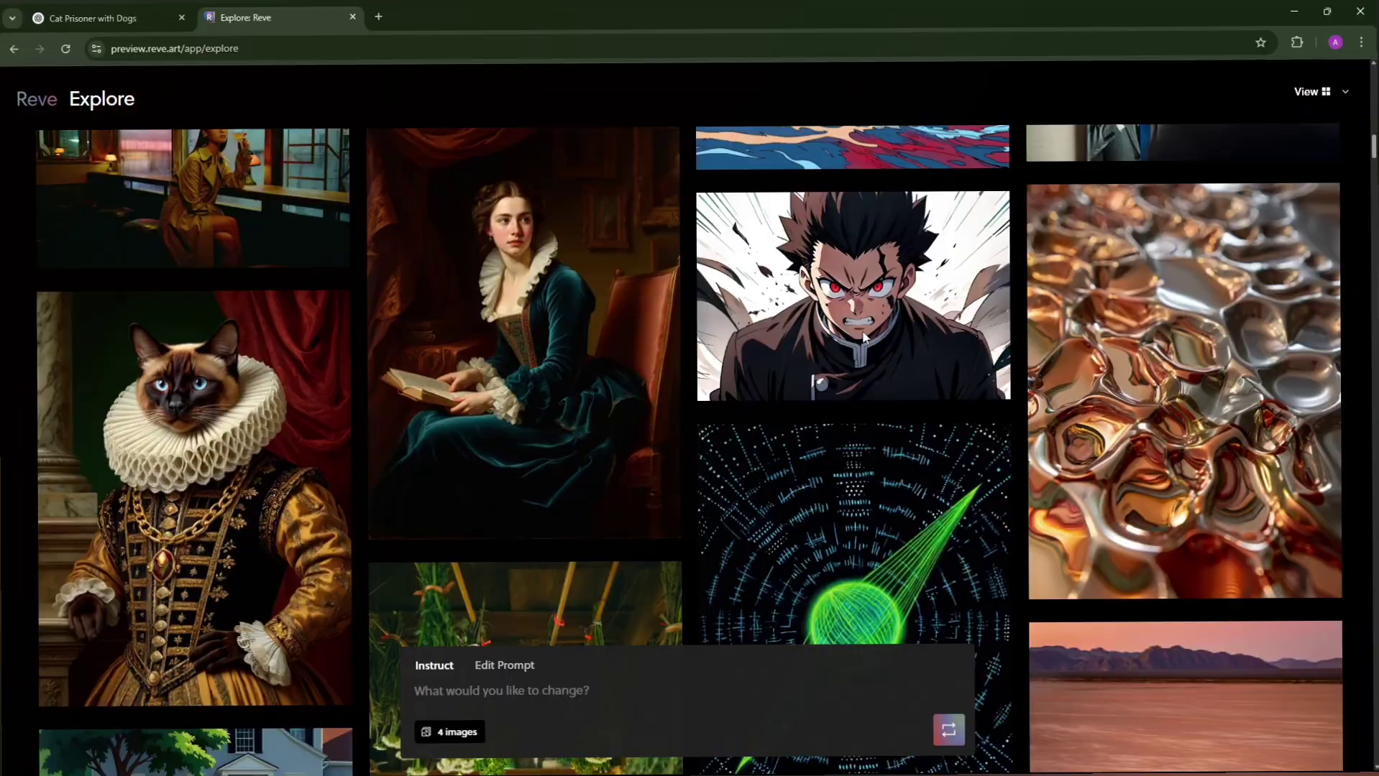
{"action": "left_click", "coordinate": [99, 96]}
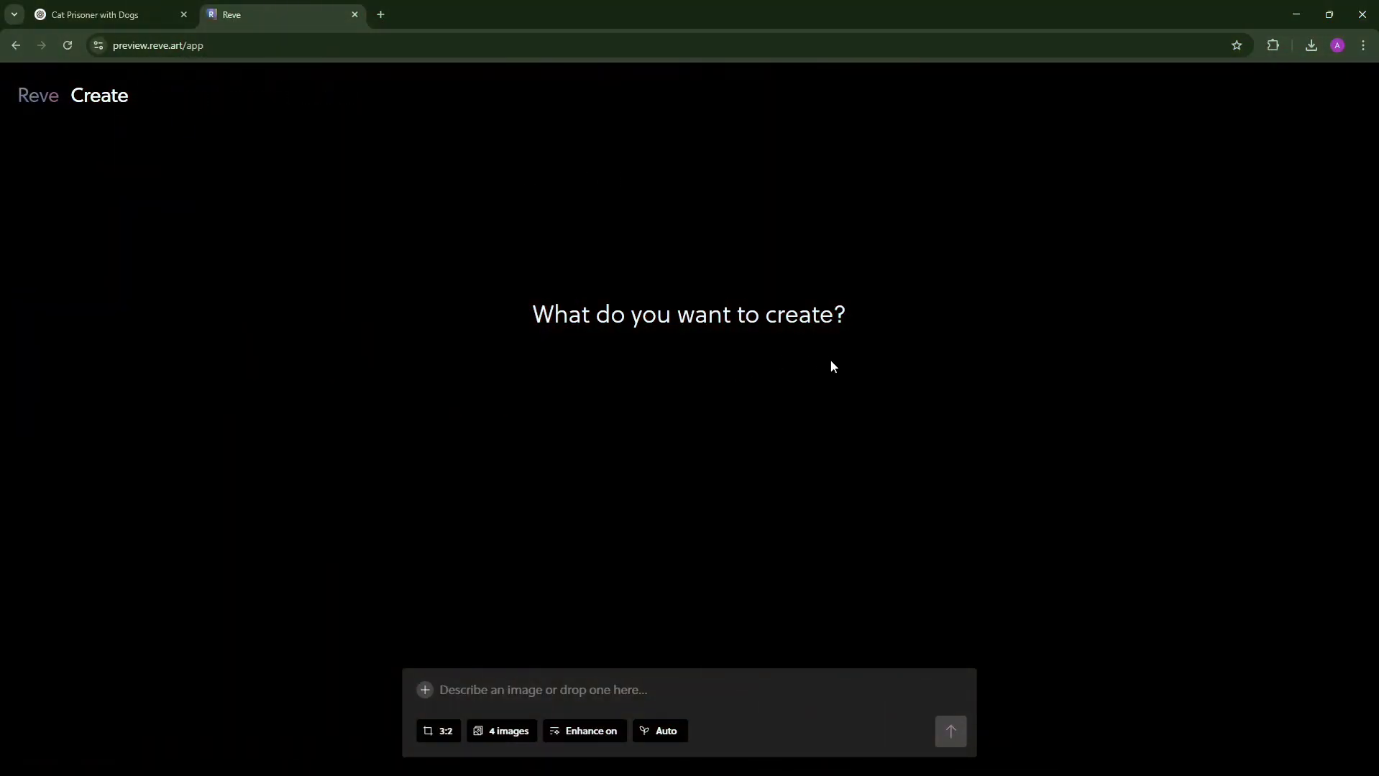
Set two images per generation with a 1:1 square aspect ratio, clearing the stray prompt letter.
{"action": "left_click", "coordinate": [588, 682]}
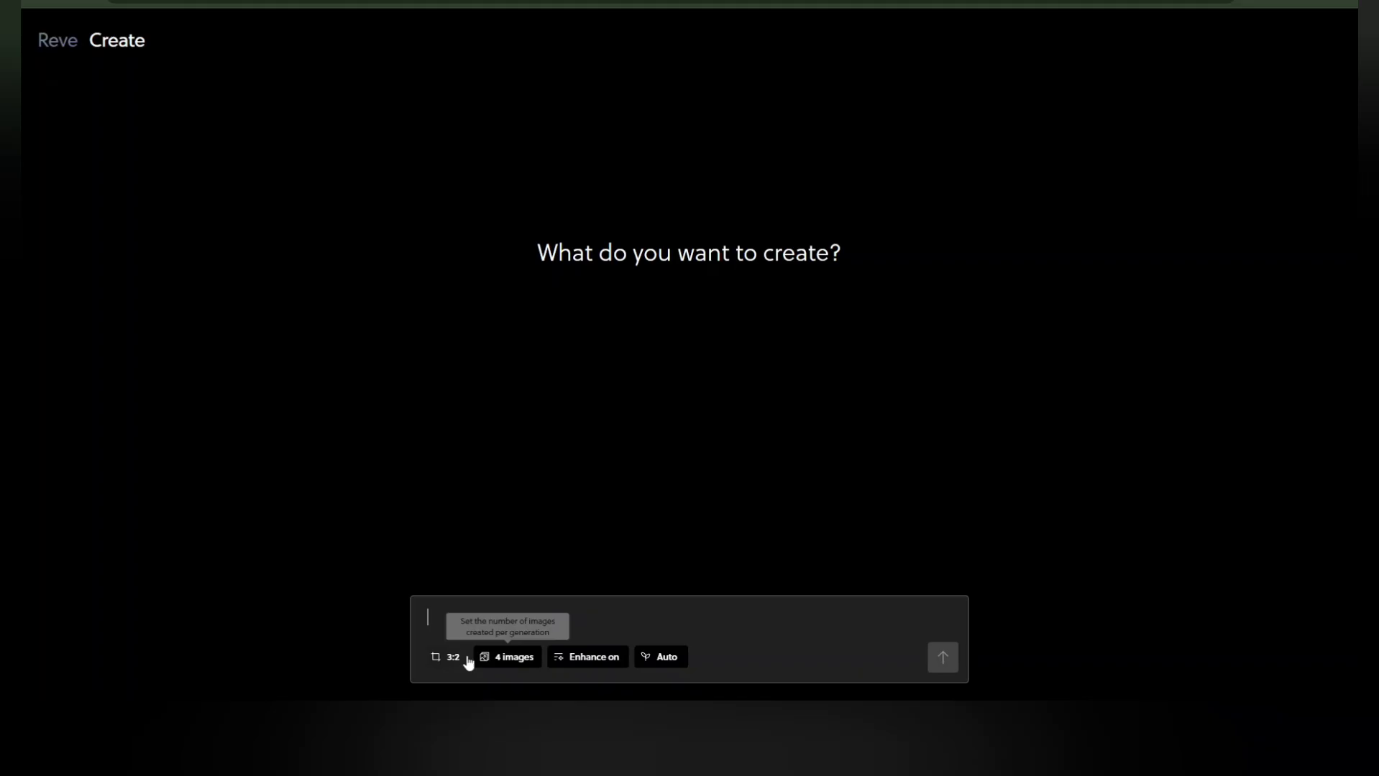
{"action": "type", "text": "a"}
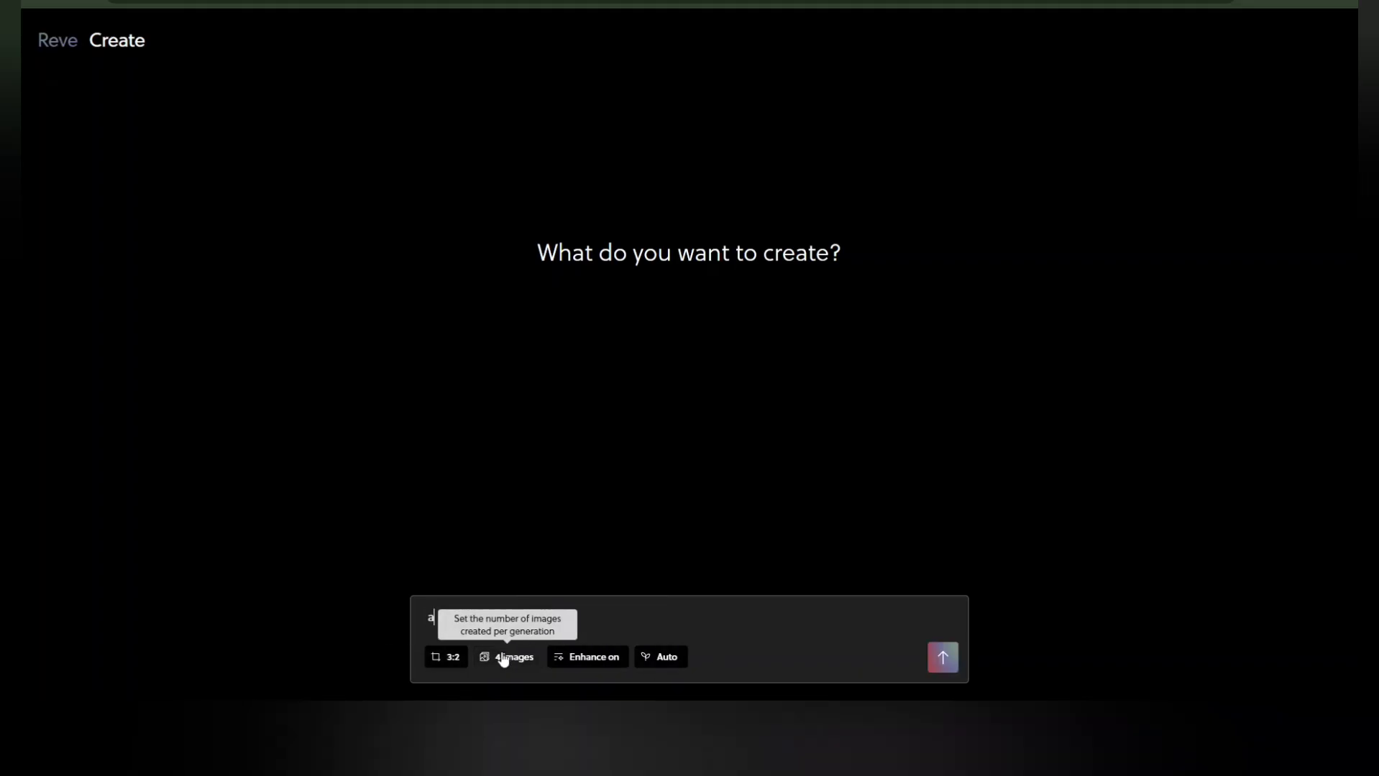
{"action": "left_click", "coordinate": [503, 659]}
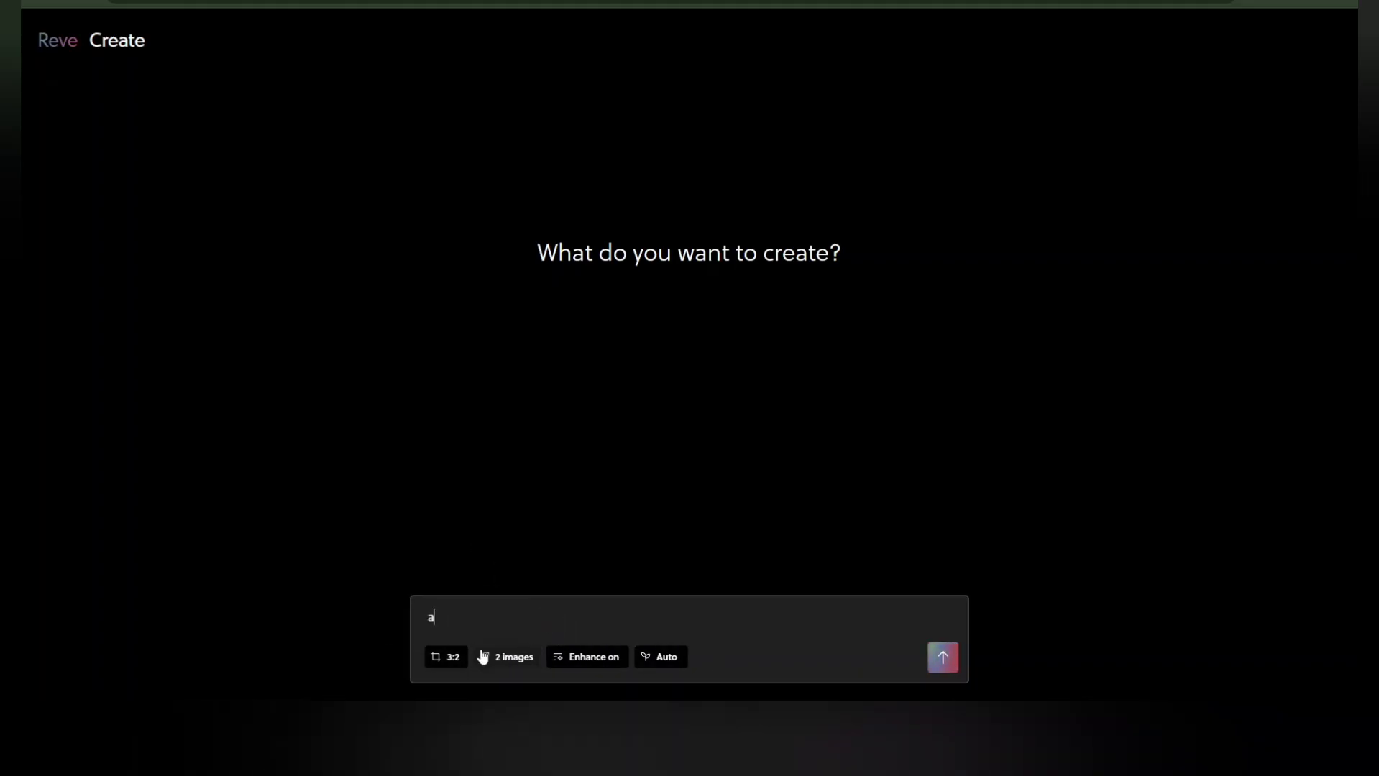
{"action": "left_click", "coordinate": [450, 657]}
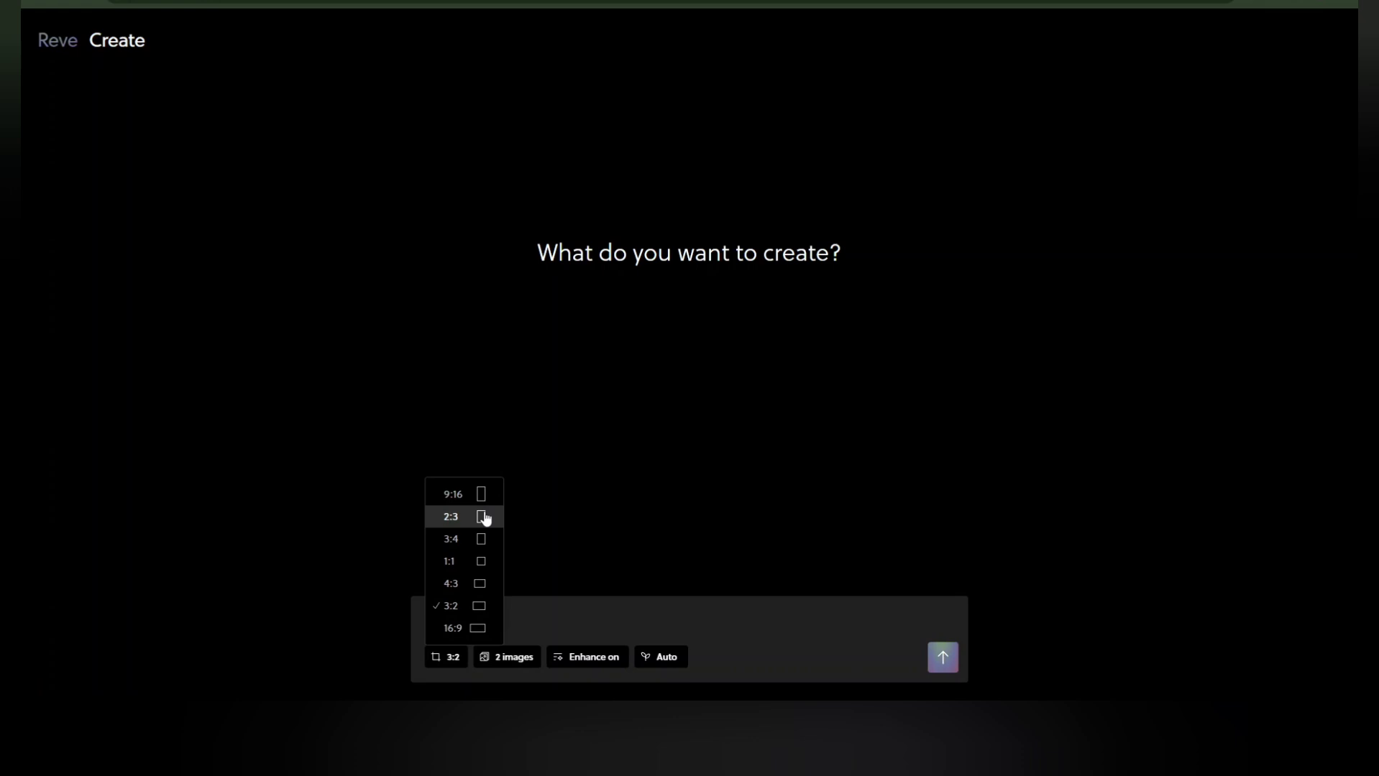
{"action": "left_click", "coordinate": [480, 562]}
{"action": "key", "text": "BackSpace"}
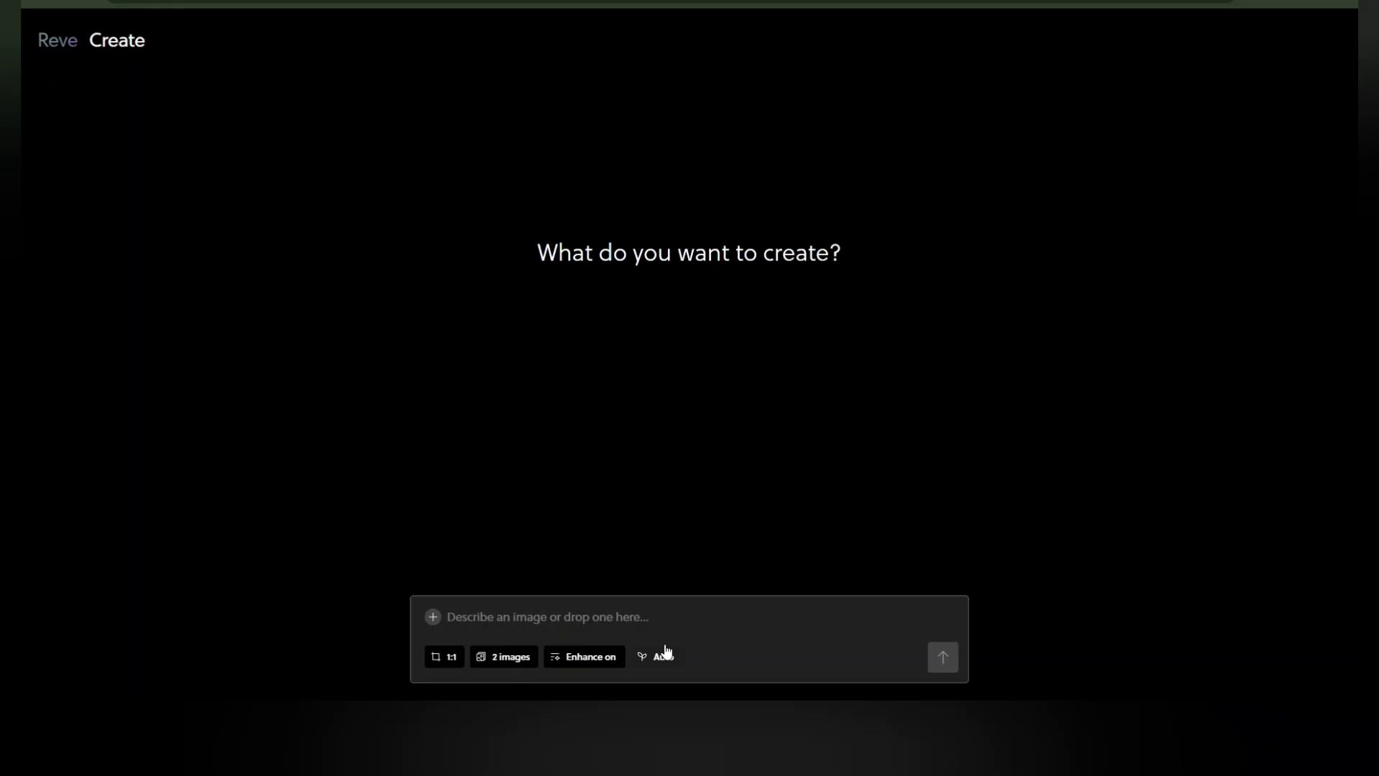
Upload a reference image from the Downloads folder.
{"action": "left_click", "coordinate": [432, 618]}
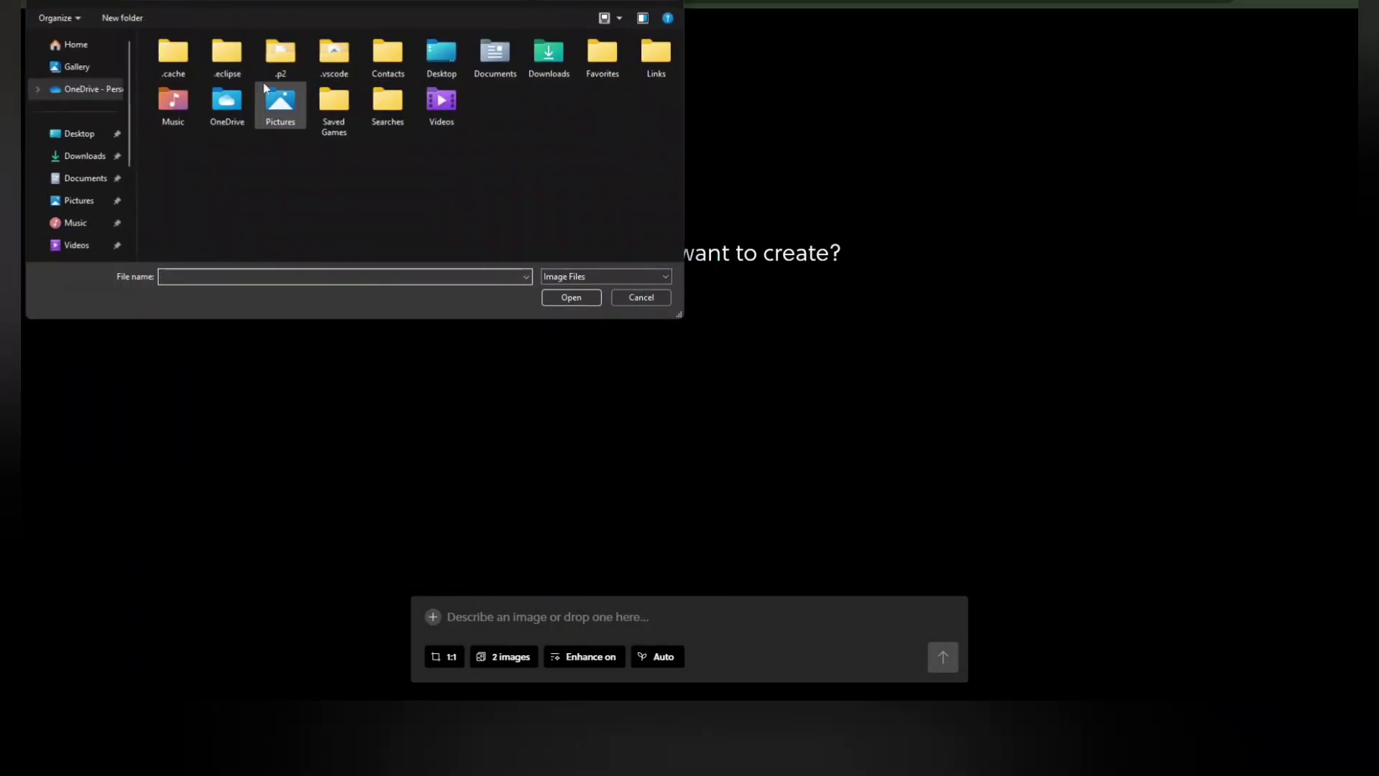
{"action": "left_click", "coordinate": [84, 156]}
{"action": "double_click", "coordinate": [154, 78]}
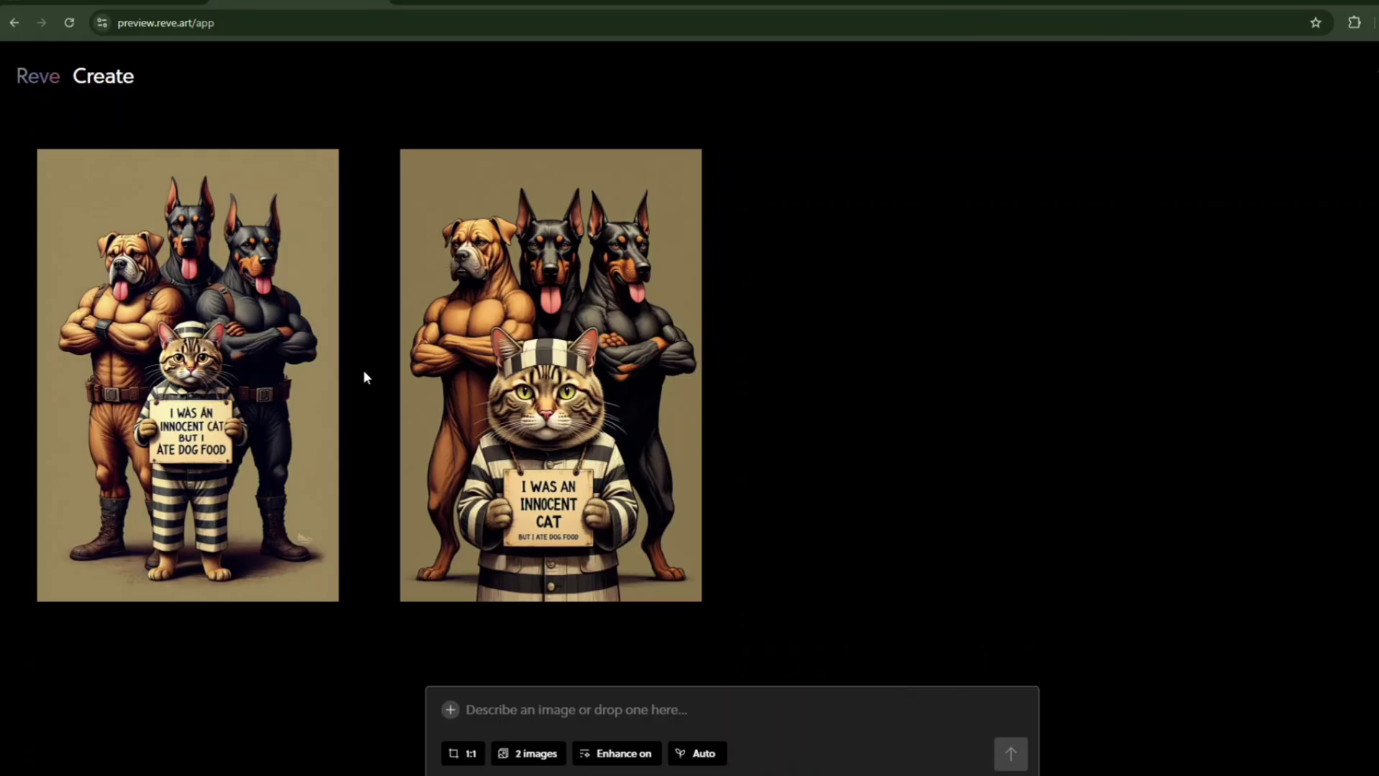
Move ChatGPT's prisoner-cat image into its own window beside Reve's results for comparison.
{"action": "left_click", "coordinate": [190, 6]}
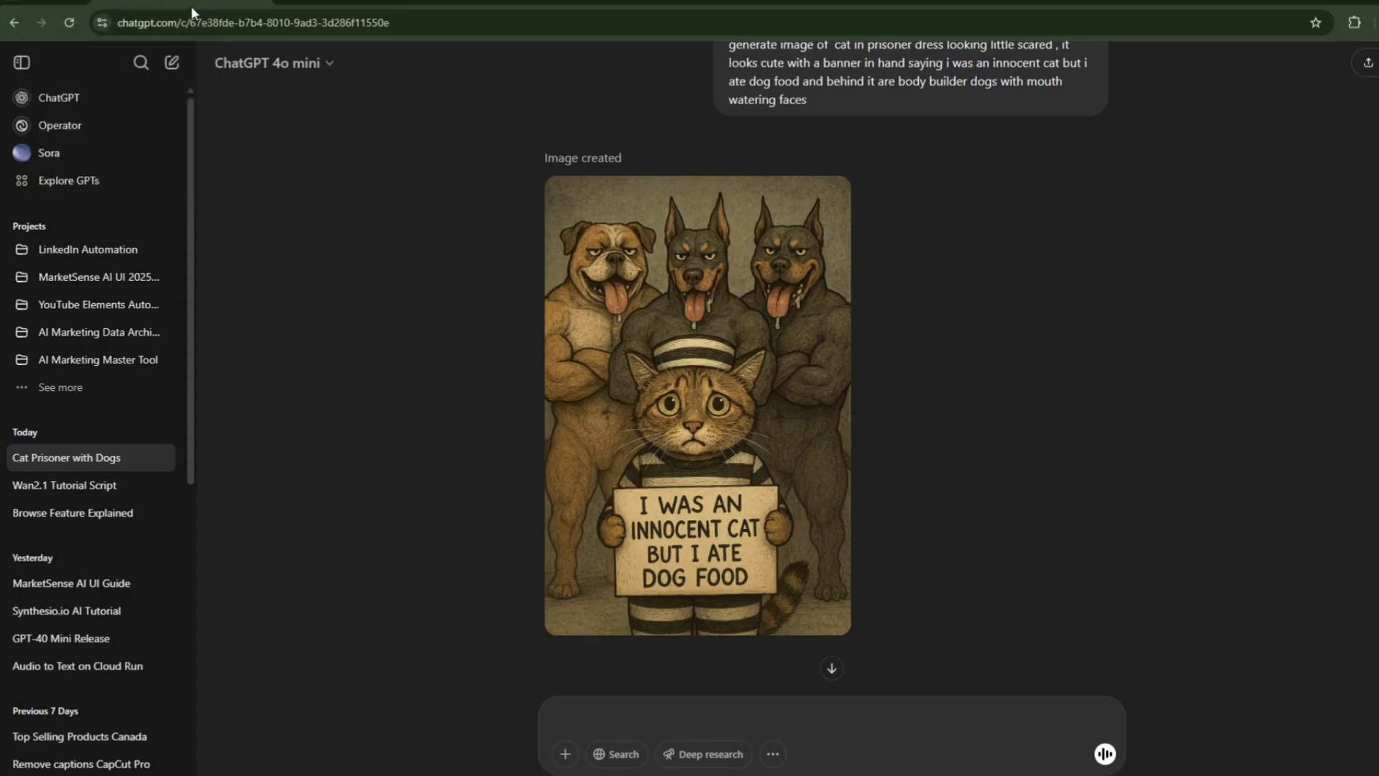
{"action": "left_click_drag", "start_coordinate": [190, 5], "coordinate": [800, 66]}
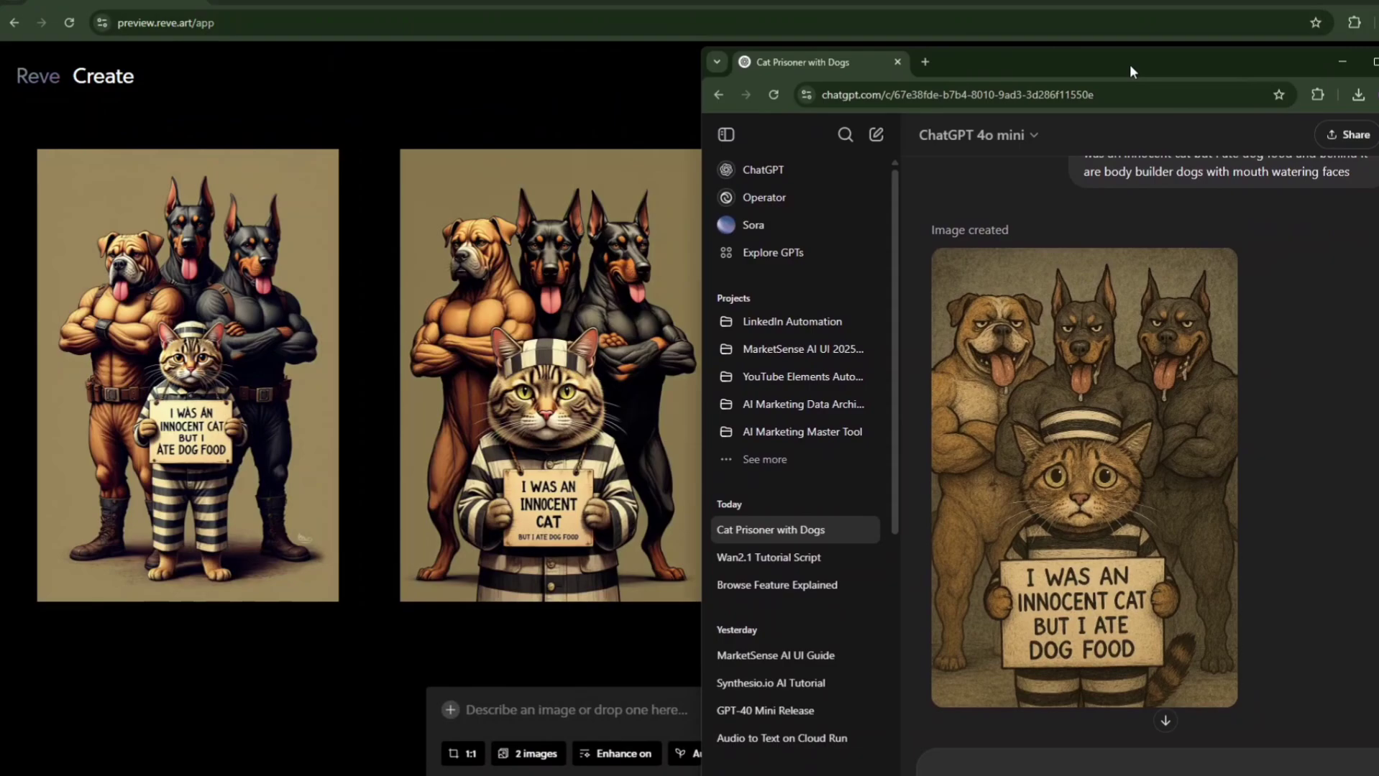
{"action": "left_click_drag", "start_coordinate": [800, 66], "coordinate": [1141, 67]}
{"action": "left_click", "coordinate": [218, 245]}
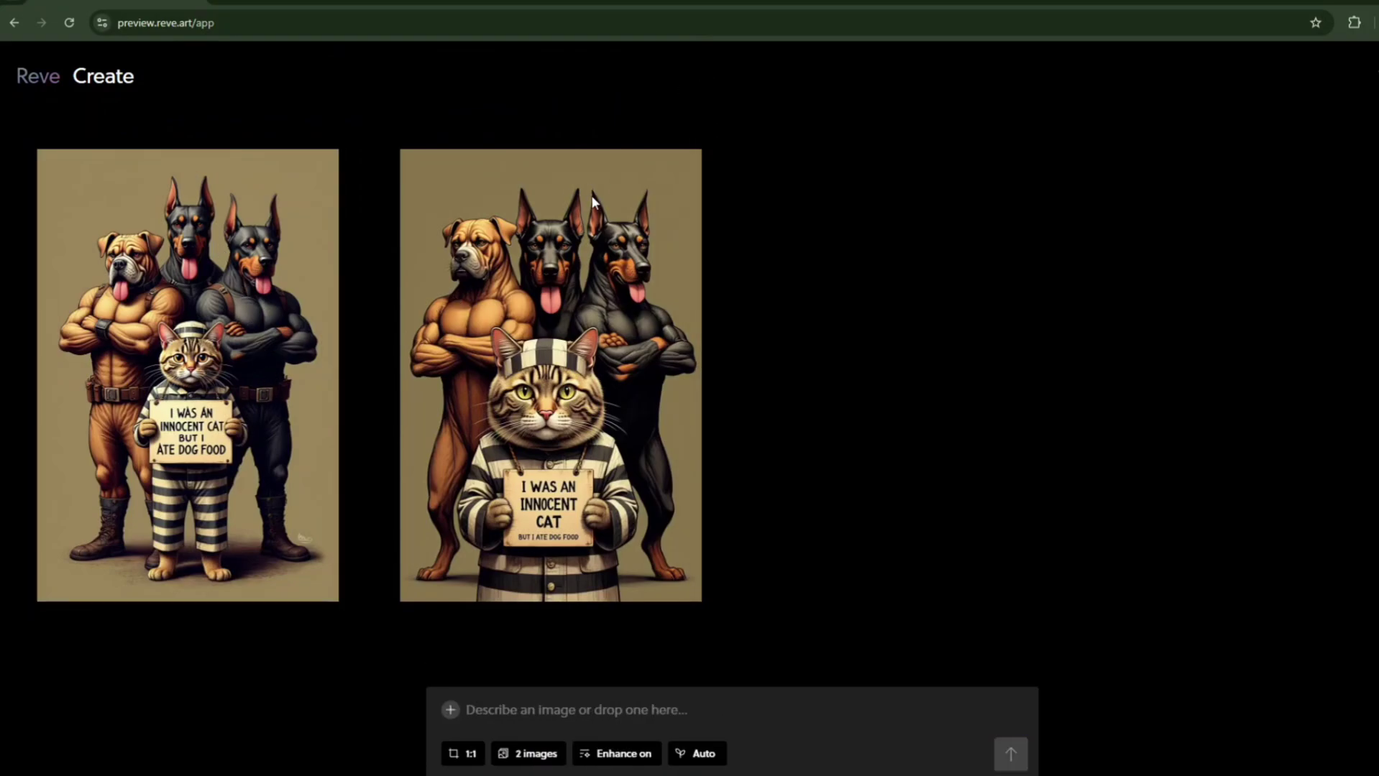
Download both Reve prisoner-cat images and open the Reve account page.
{"action": "left_click", "coordinate": [659, 78]}
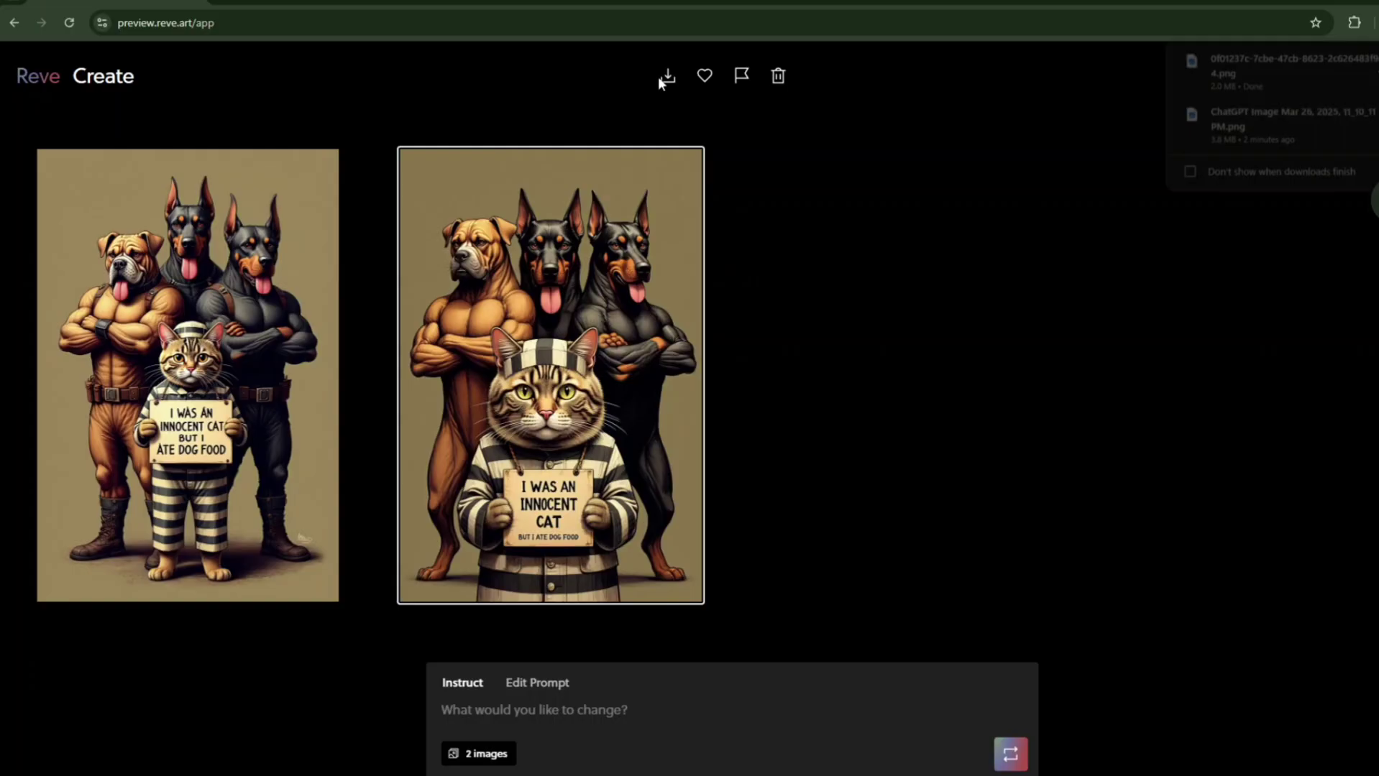
{"action": "left_click", "coordinate": [240, 246]}
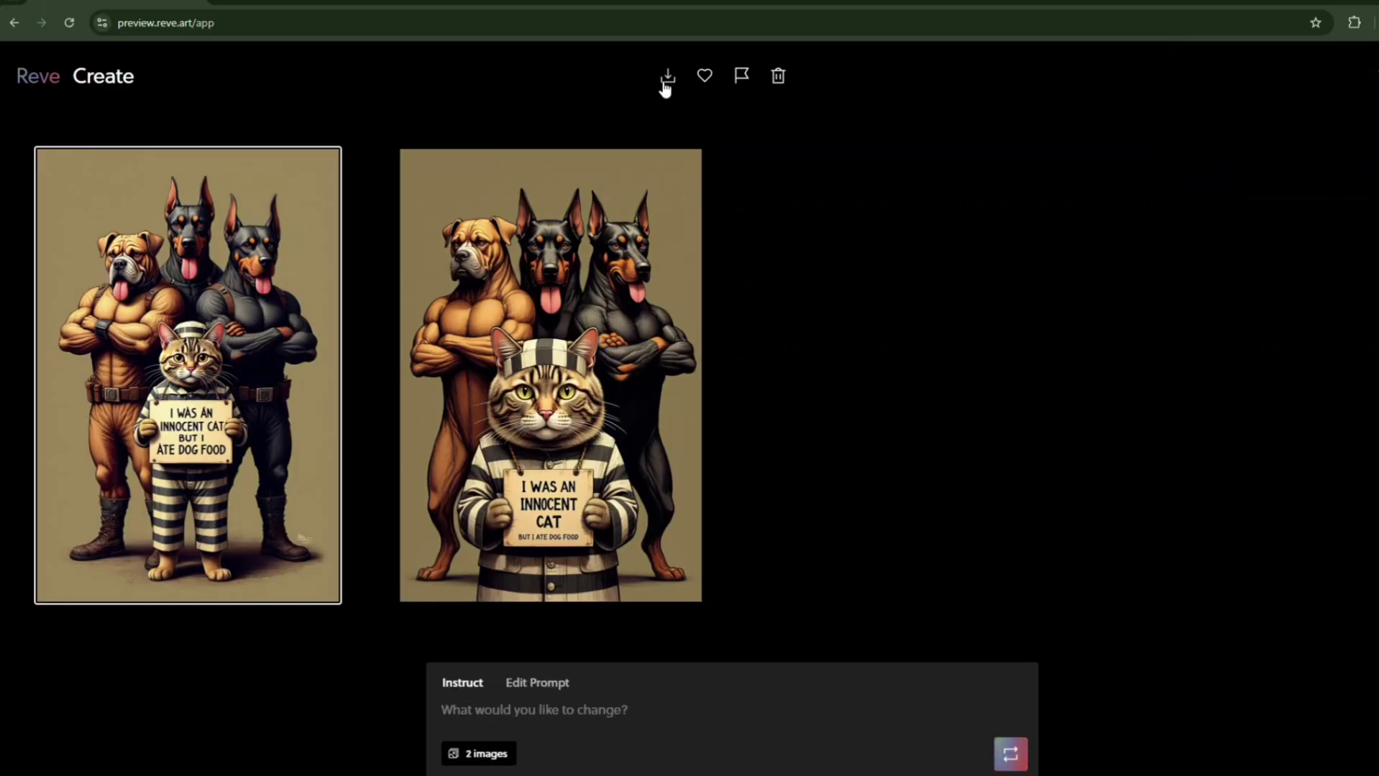
{"action": "mouse_move", "coordinate": [37, 76]}
{"action": "left_click", "coordinate": [265, 75]}
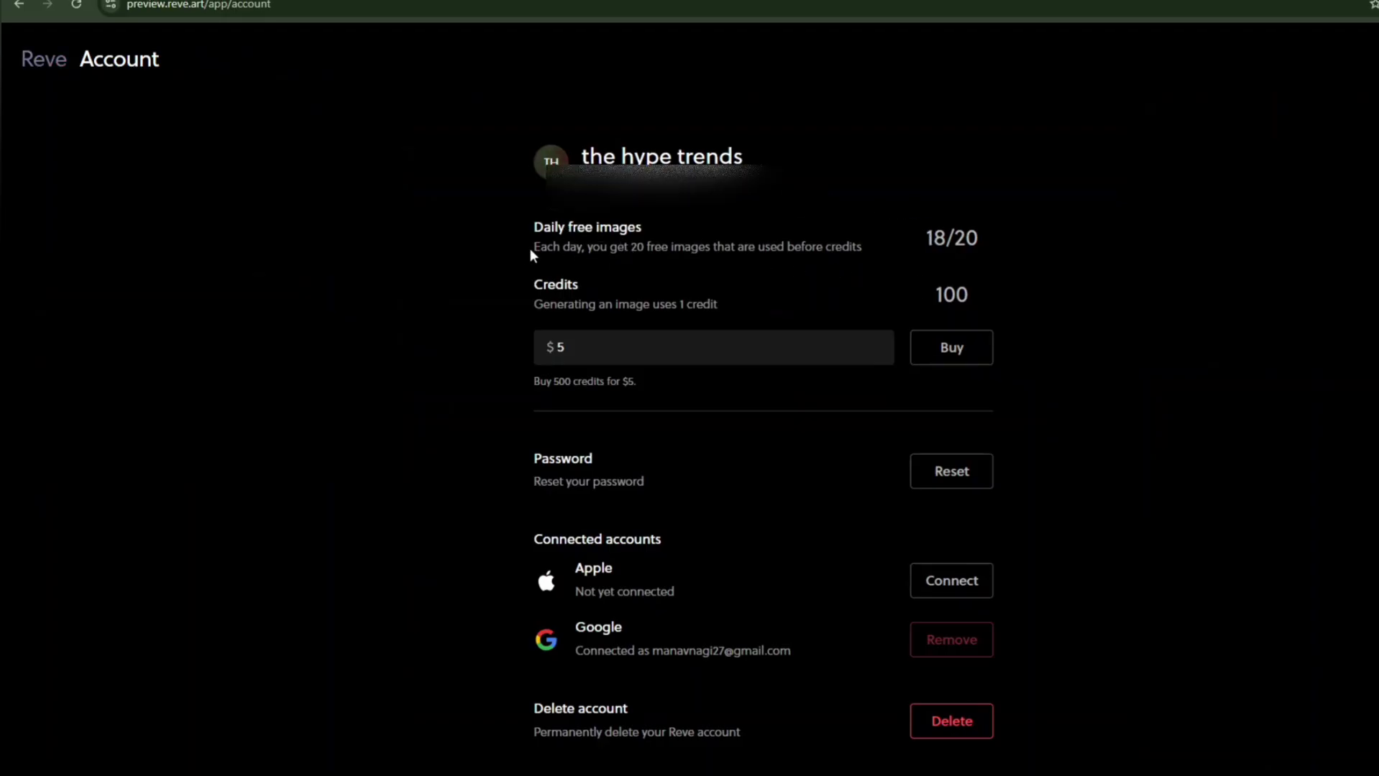
{"action": "left_click_drag", "start_coordinate": [530, 248], "coordinate": [661, 268]}
{"action": "left_click", "coordinate": [716, 257]}
{"action": "left_click_drag", "start_coordinate": [649, 320], "coordinate": [710, 308]}
{"action": "left_click", "coordinate": [733, 321]}
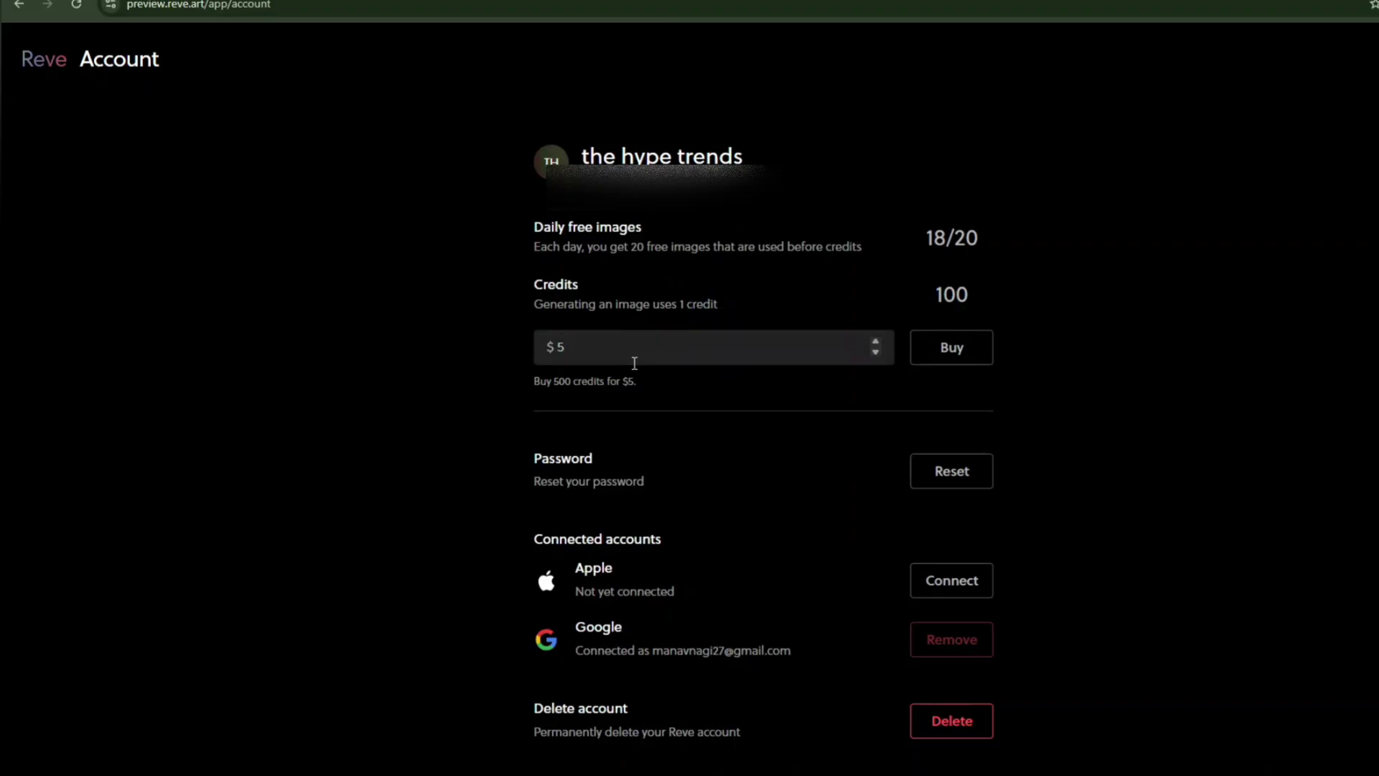
{"action": "left_click", "coordinate": [629, 353]}
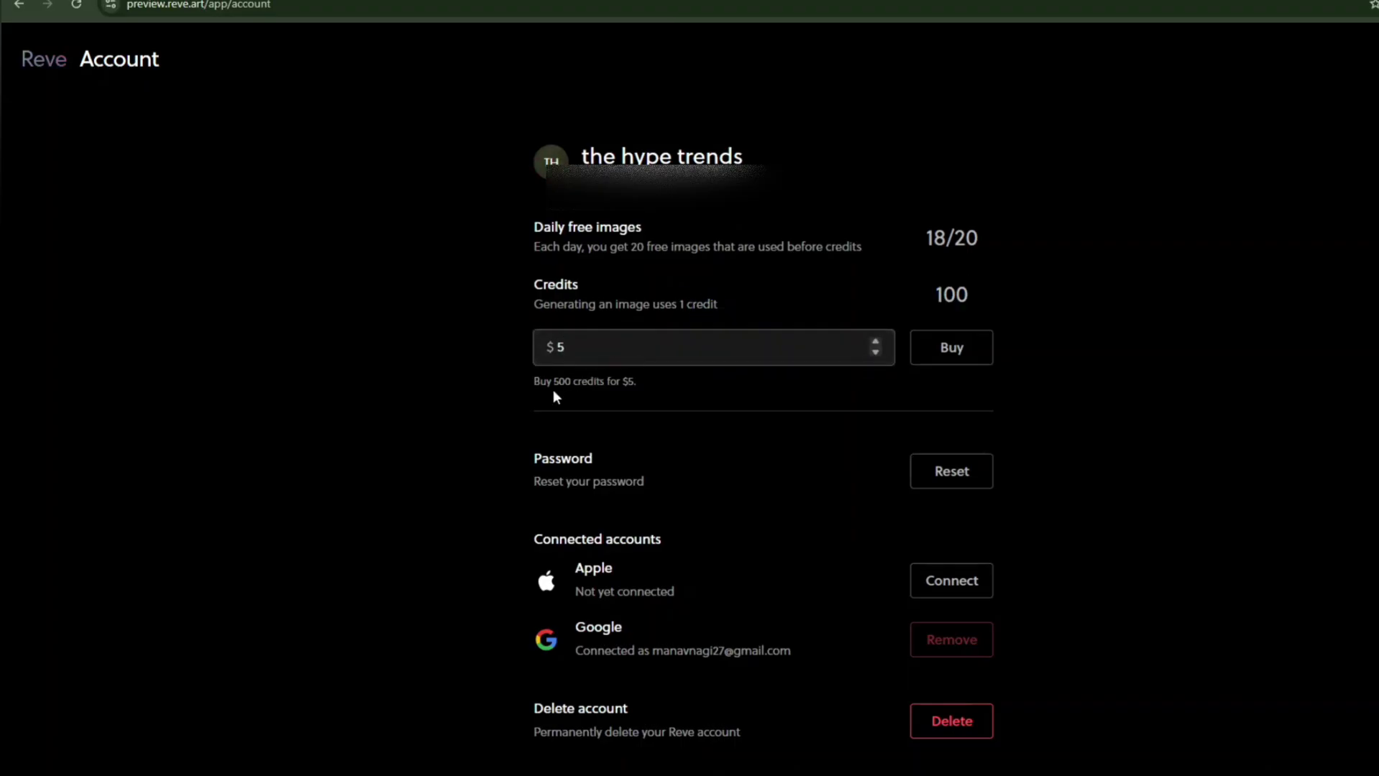
{"action": "left_click_drag", "start_coordinate": [533, 395], "coordinate": [614, 377]}
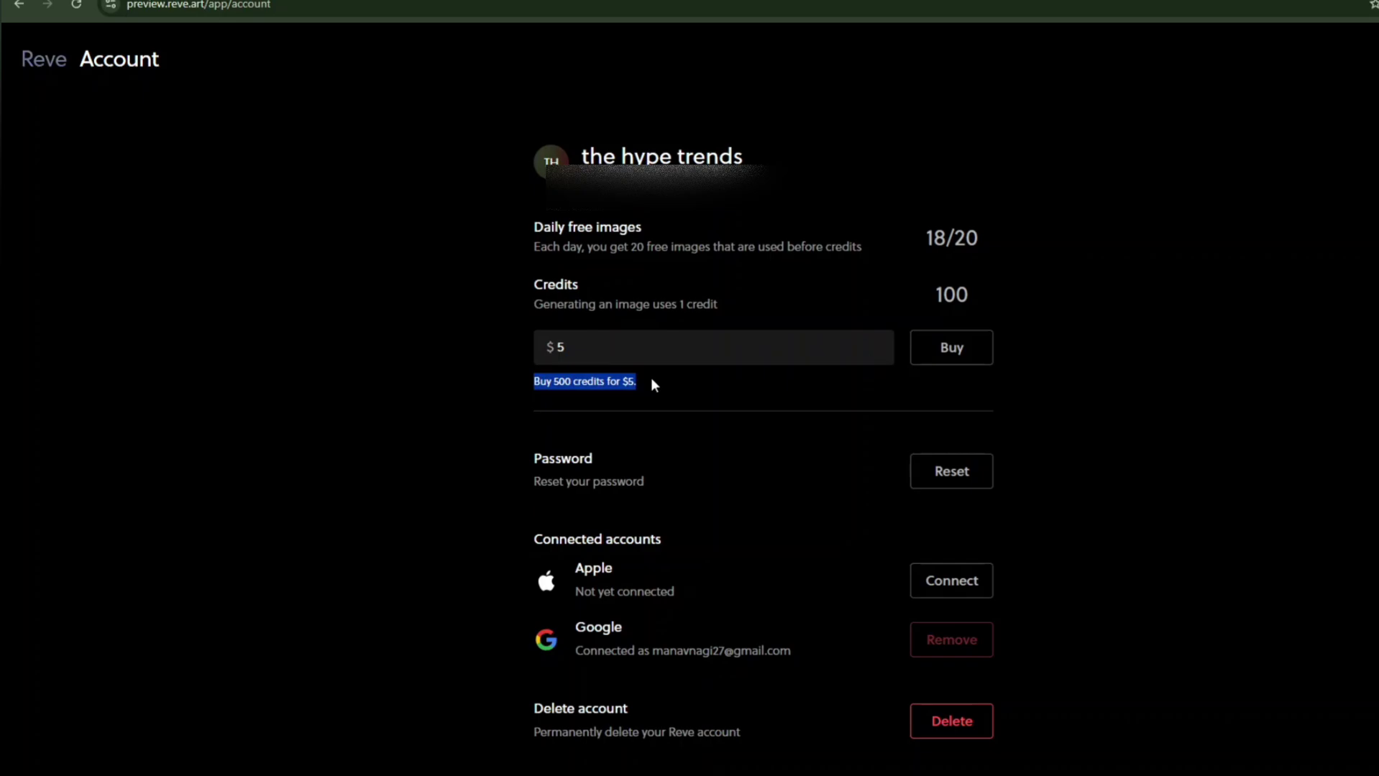
{"action": "left_click", "coordinate": [830, 356]}
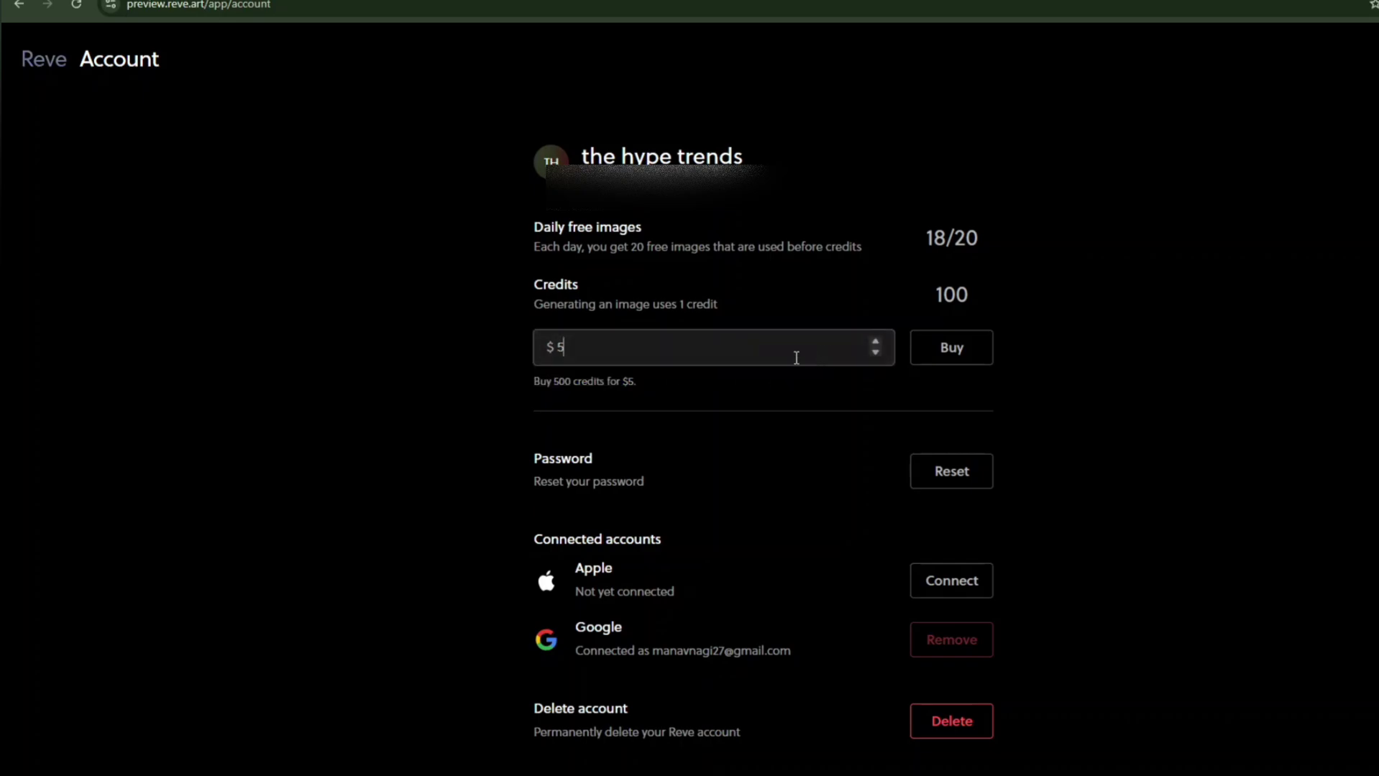
{"action": "left_click", "coordinate": [615, 403]}
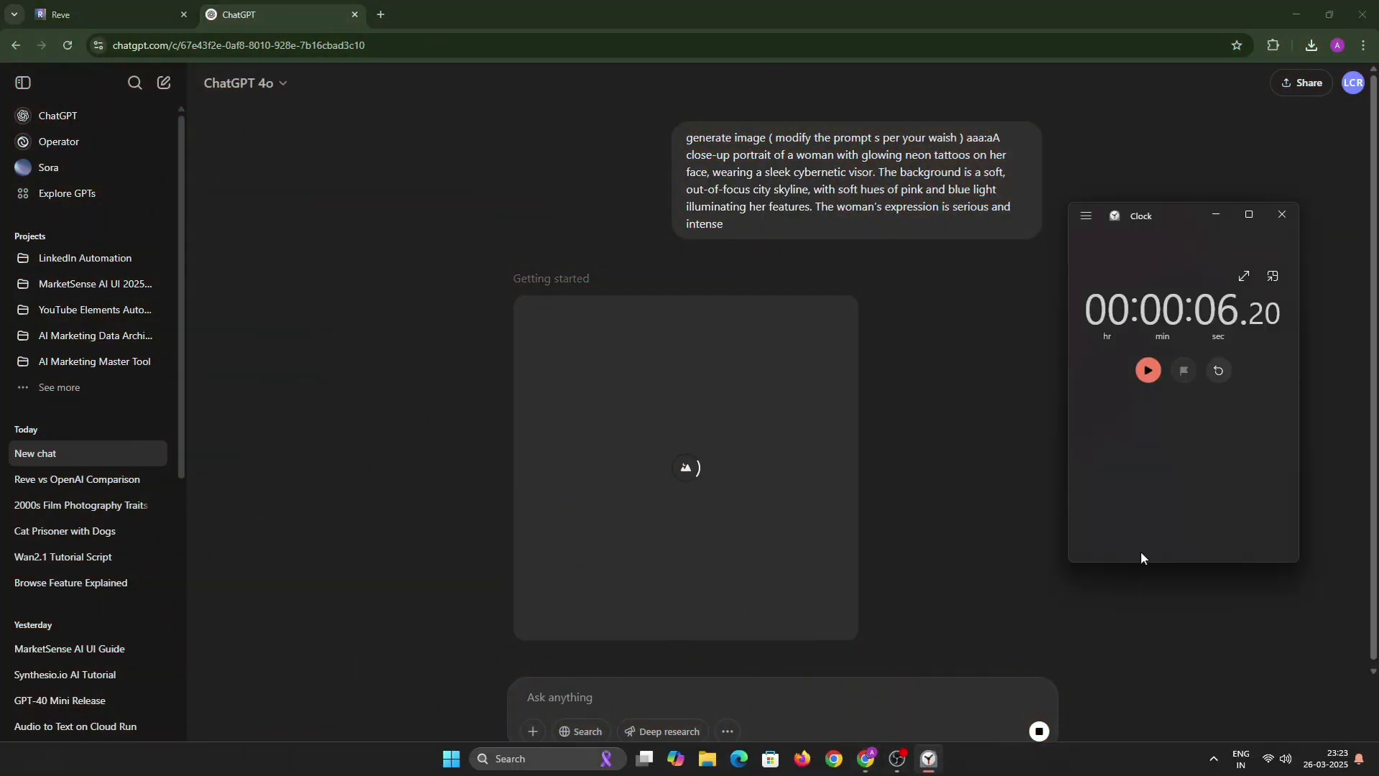
Restart the stopwatch and place a separate ChatGPT window beside Reve's cyberpunk portraits.
{"action": "left_click", "coordinate": [1218, 370]}
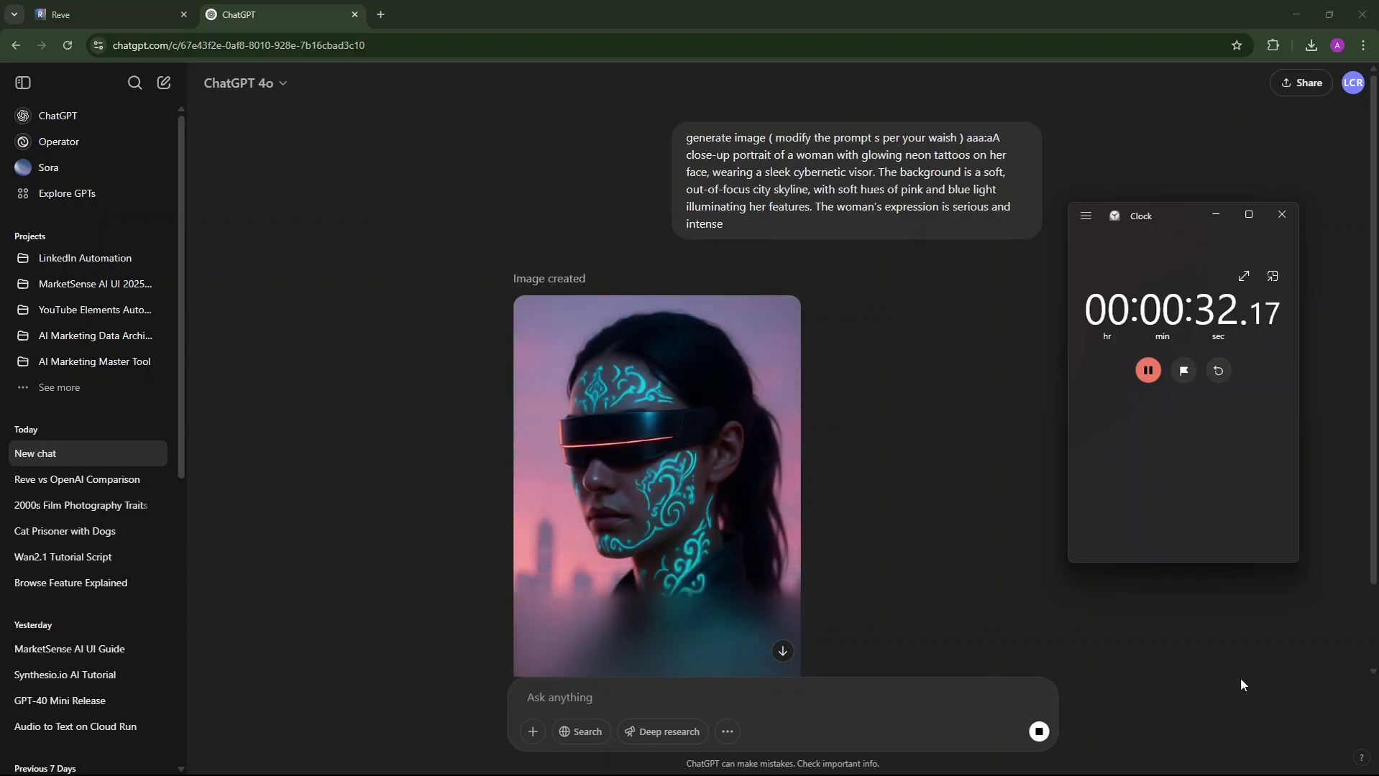
{"action": "left_click_drag", "start_coordinate": [281, 14], "coordinate": [756, 125]}
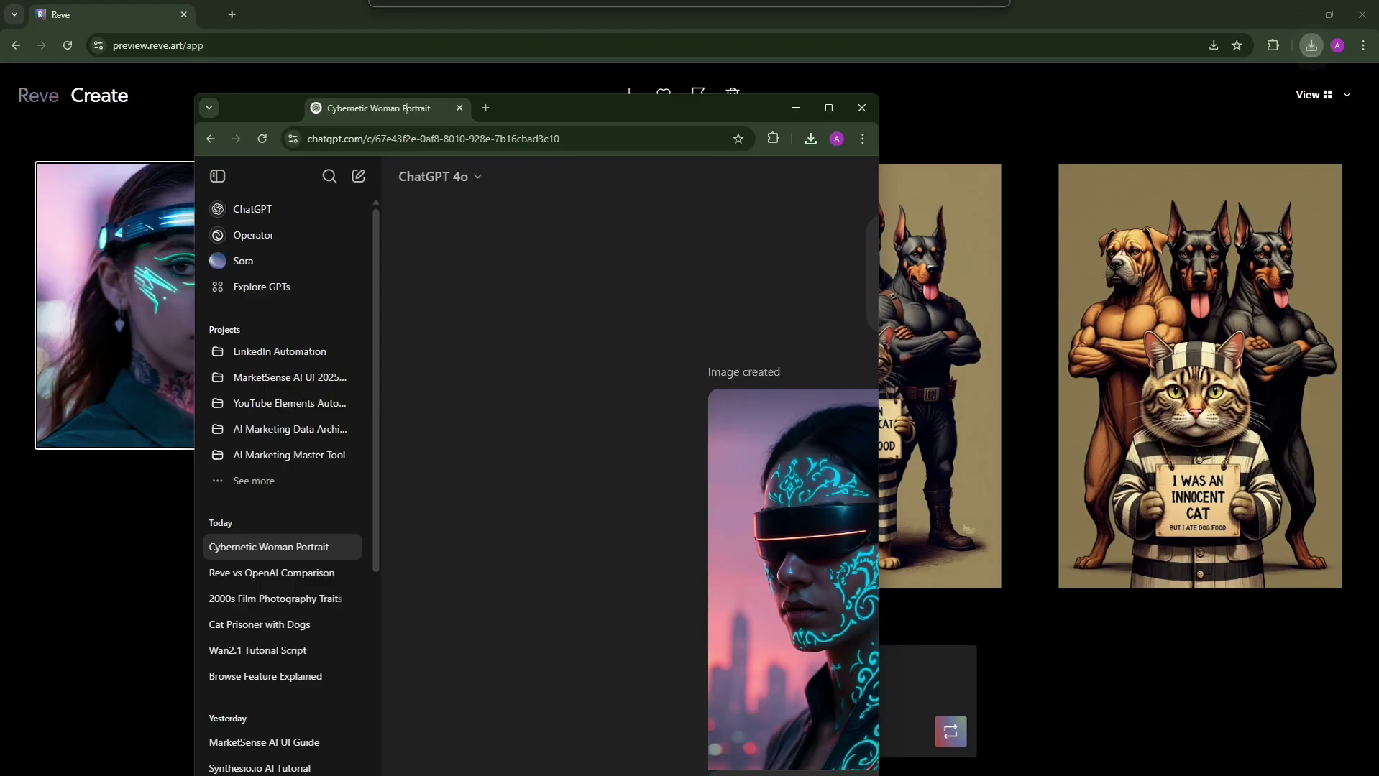
{"action": "type", "text": "aaaaaaaaa"}
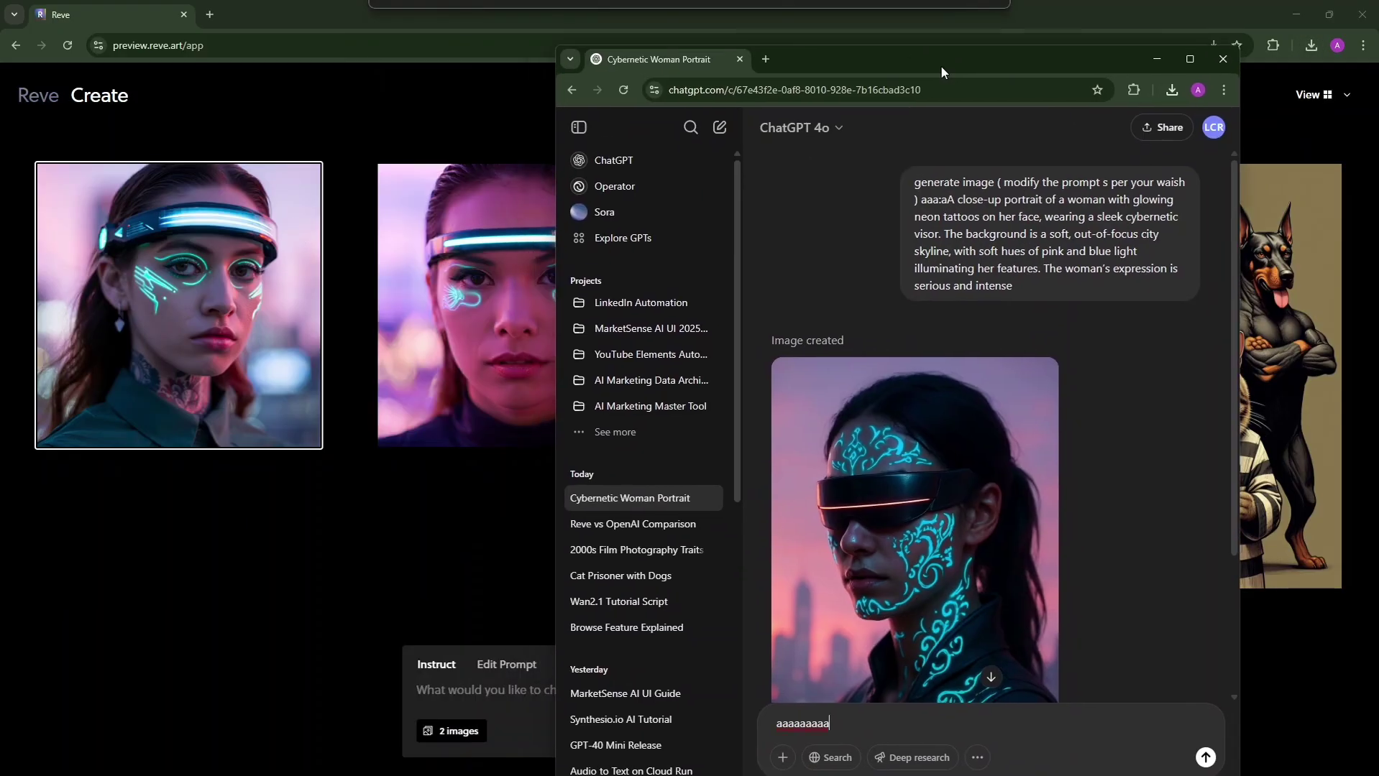
{"action": "left_click_drag", "start_coordinate": [744, 67], "coordinate": [1066, 41]}
{"action": "scroll", "coordinate": [1089, 384], "scroll_direction": "down", "scroll_amount": 1}
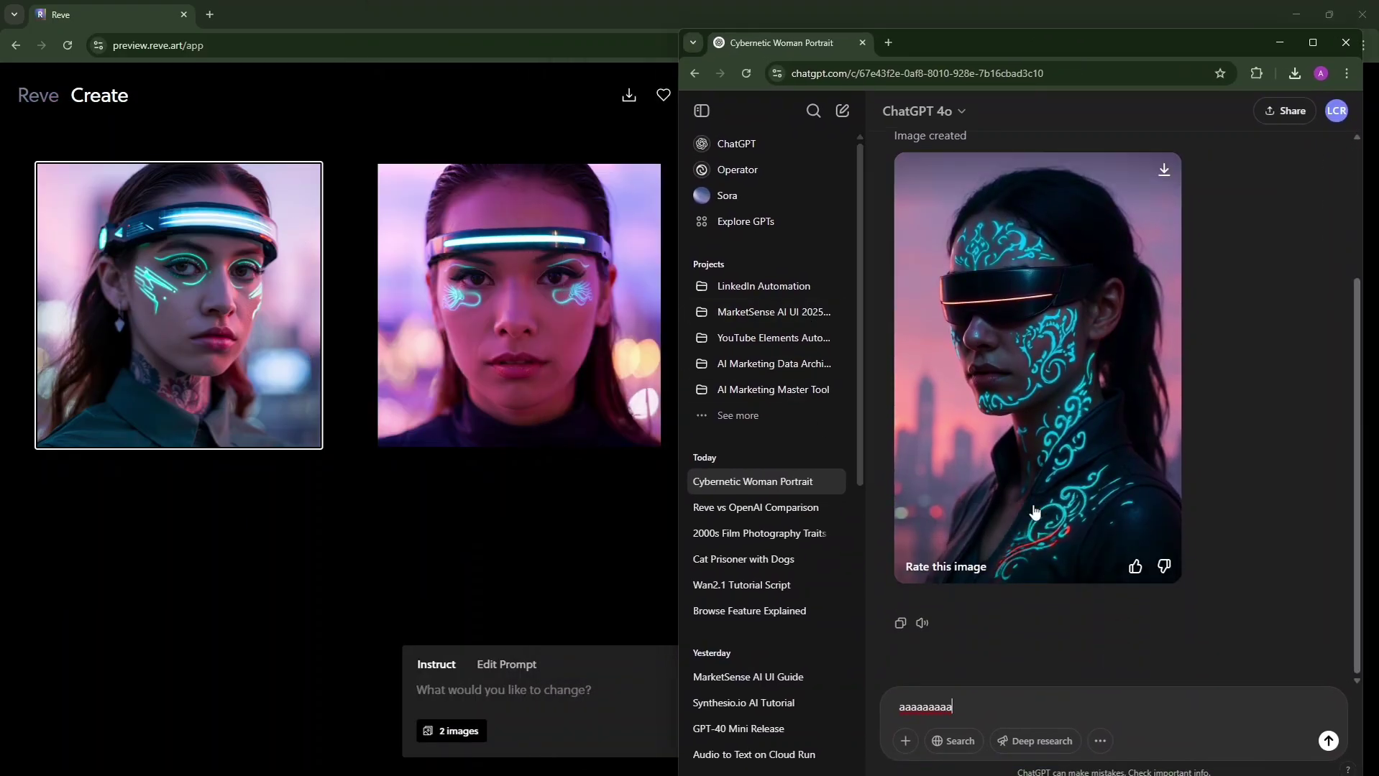
In the Reve vs OpenAI Comparison chat, request an intense portrait prompt and highlight the suggestion.
{"action": "left_click", "coordinate": [755, 507]}
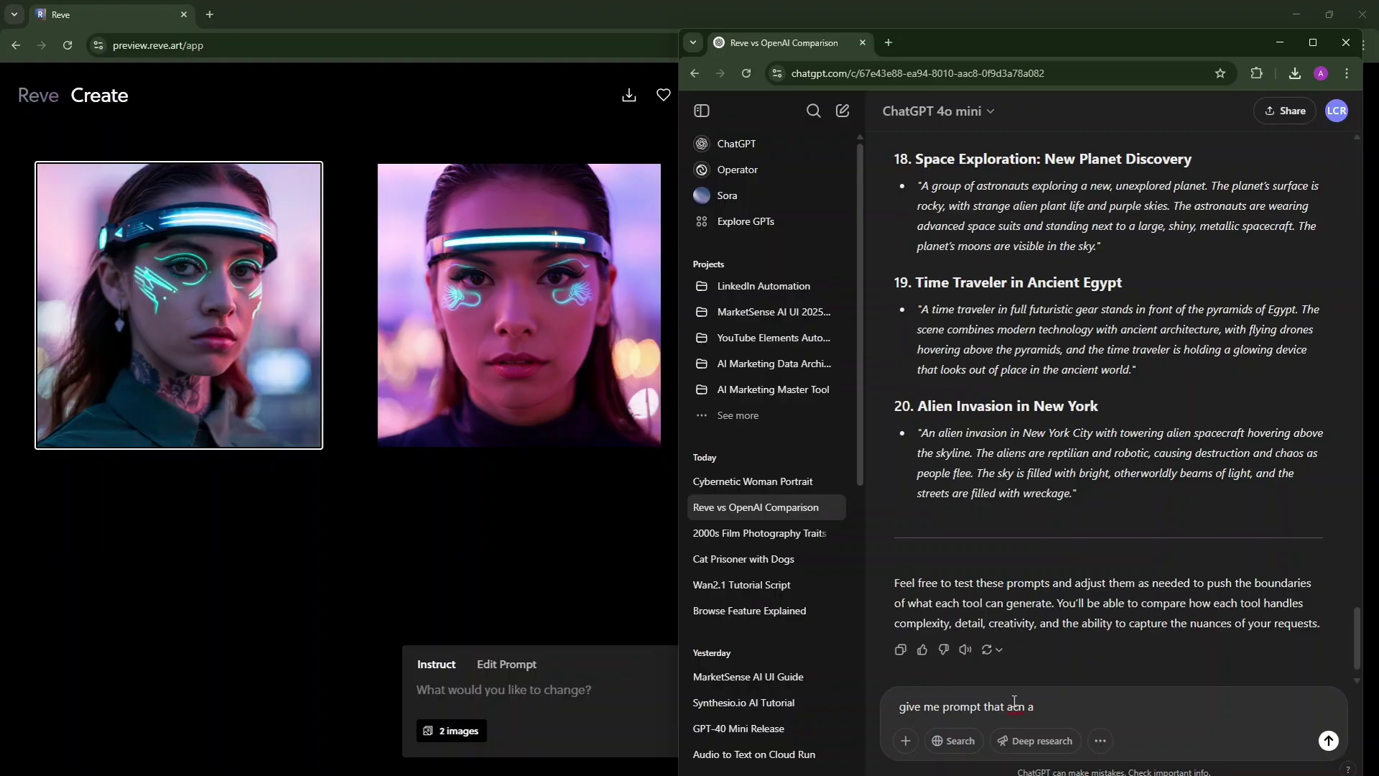
{"action": "type", "text": "t touch but not be bd aafor censor bord . ( makae the detilas in such  way taht"}
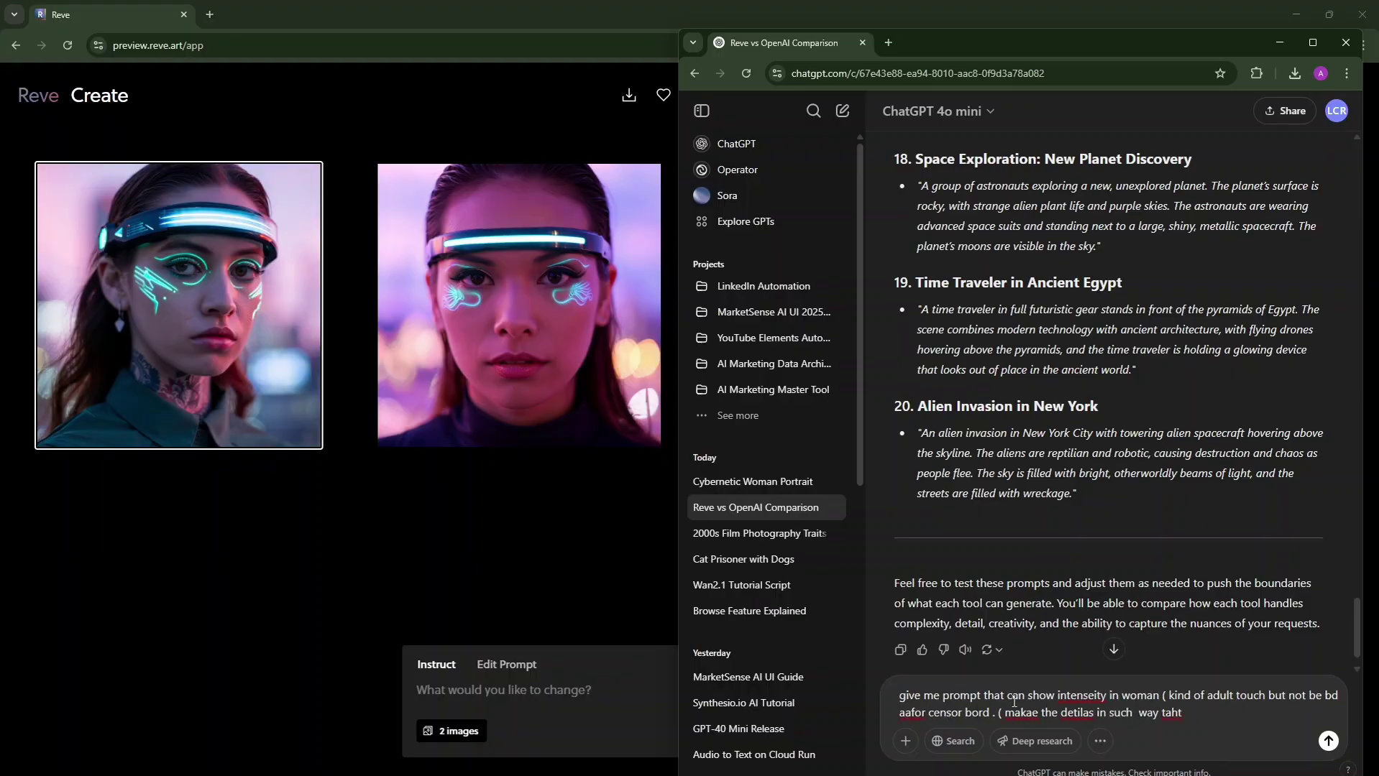
{"action": "key", "text": "Return"}
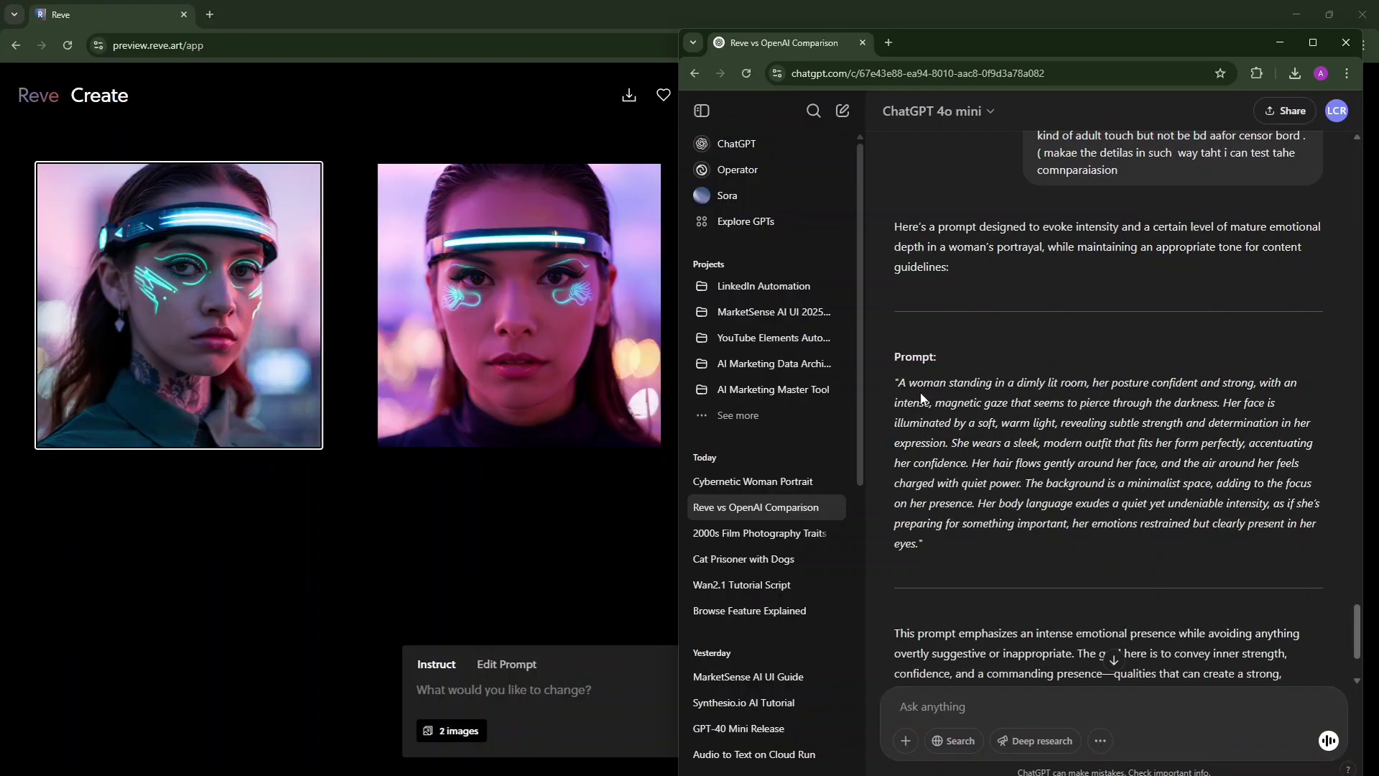
{"action": "left_click_drag", "start_coordinate": [895, 231], "coordinate": [917, 391]}
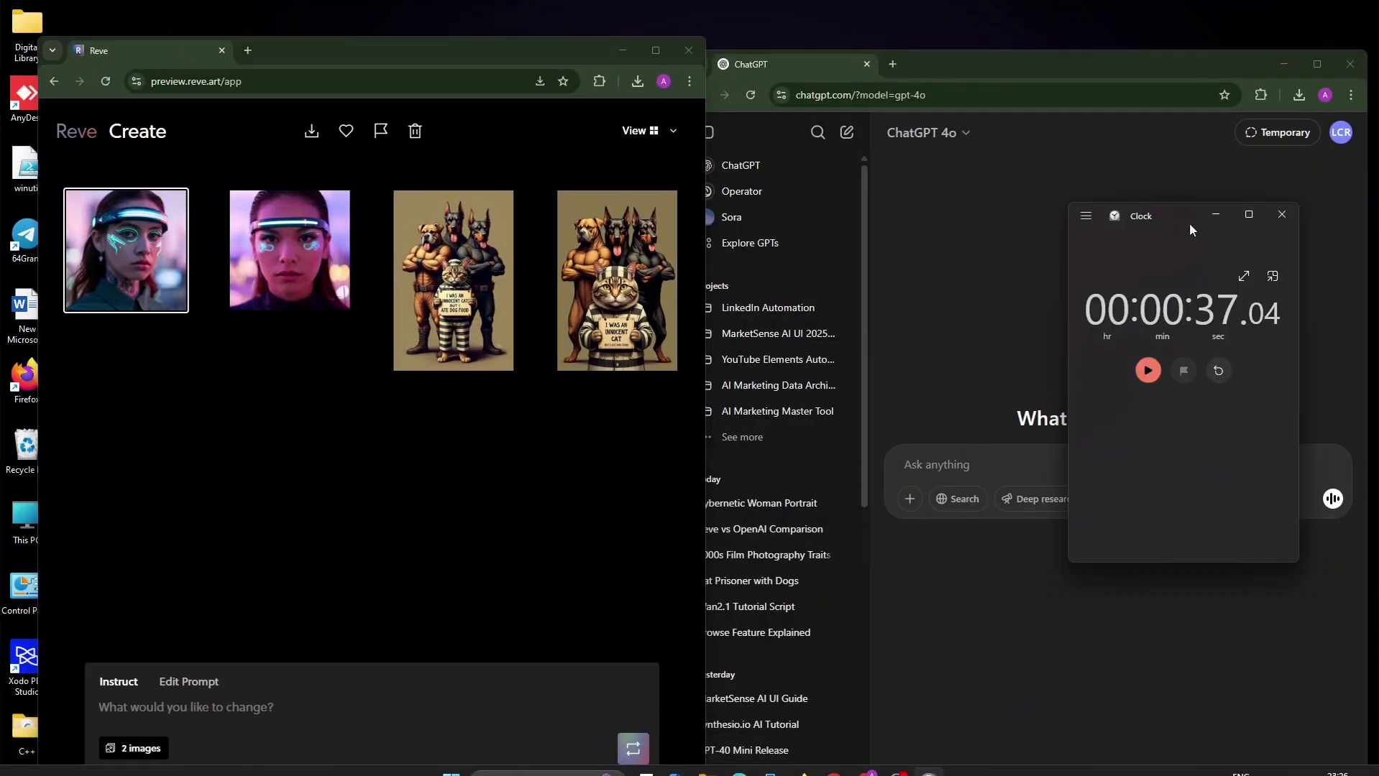
Generate the dimly lit woman portrait from the pasted prompt, time it, and download it.
{"action": "left_click_drag", "start_coordinate": [1190, 230], "coordinate": [738, 456]}
{"action": "left_click", "coordinate": [933, 468]}
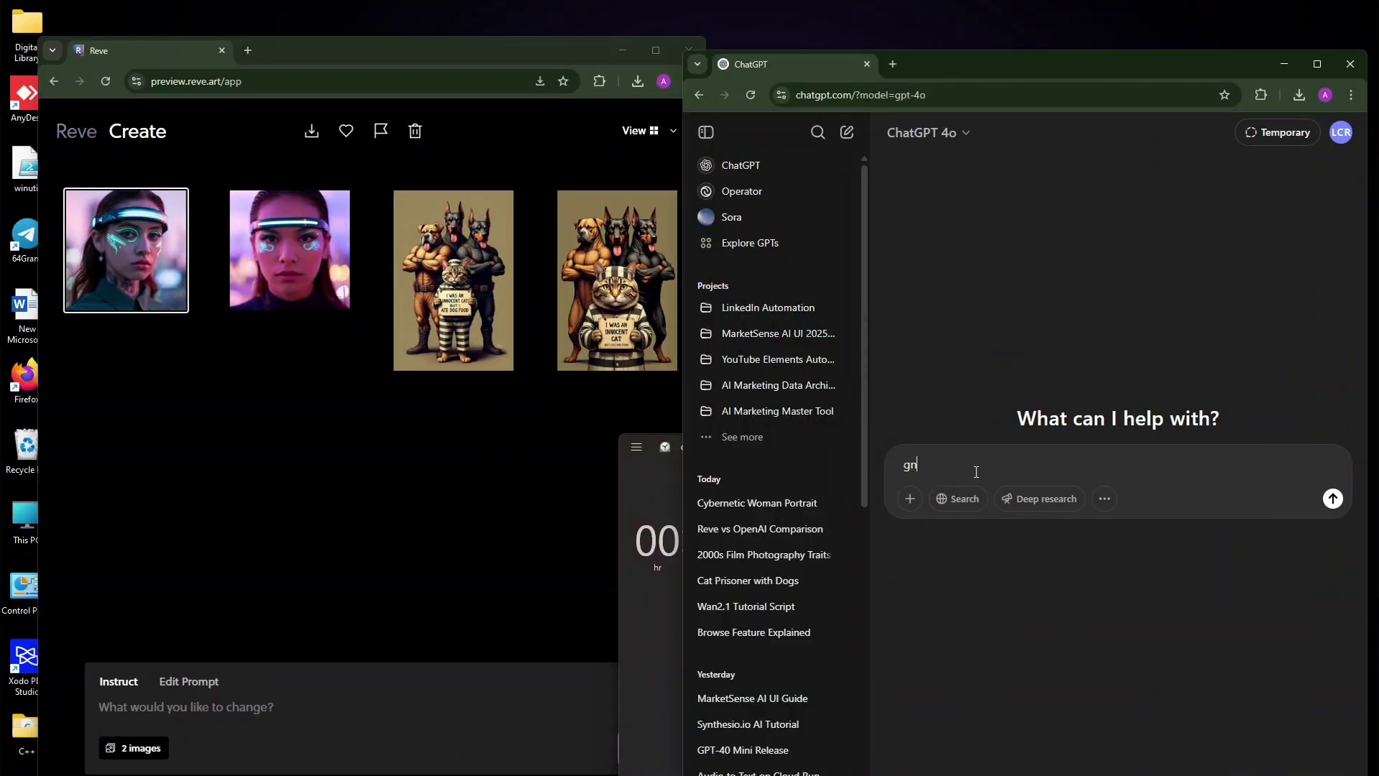
{"action": "type", "text": "genertea ime :"}
{"action": "key", "text": "ctrl+v"}
{"action": "key", "text": "Return"}
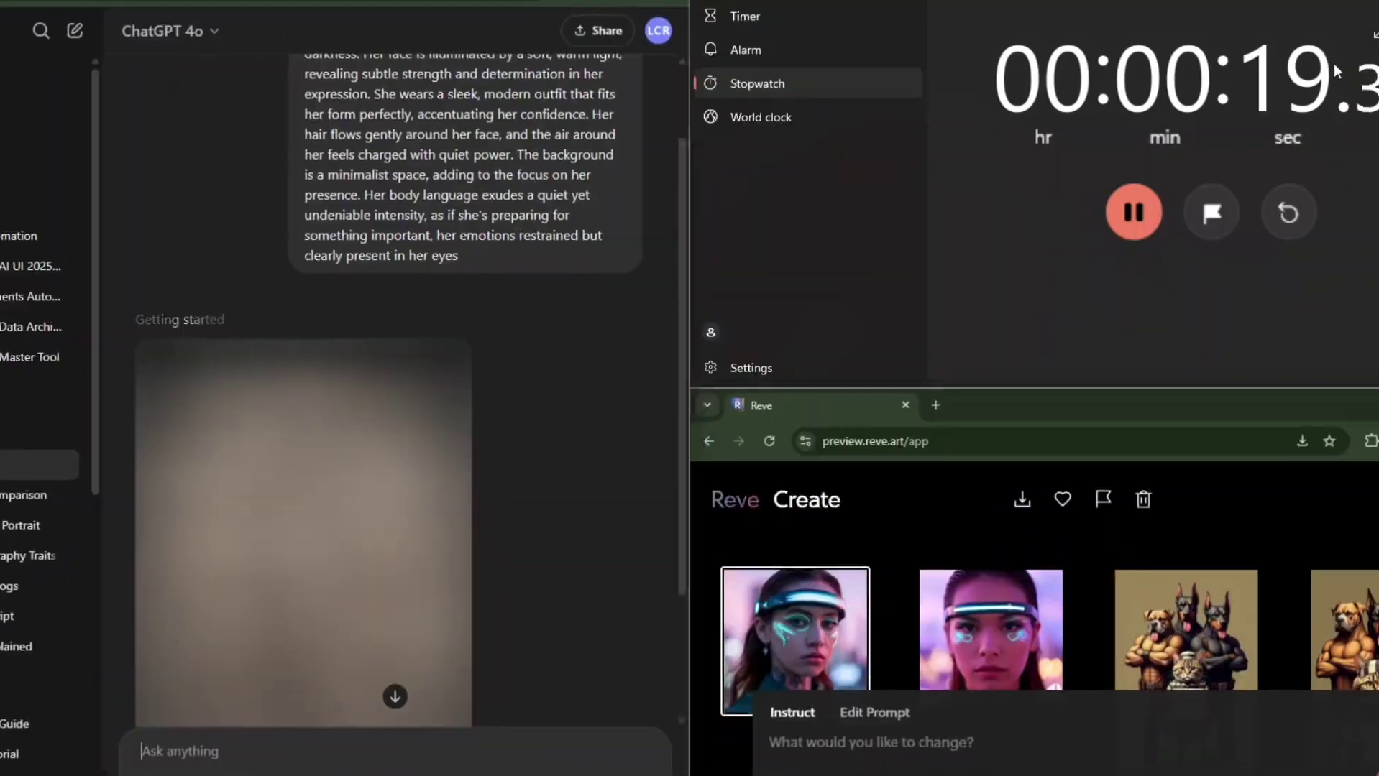
{"action": "left_click", "coordinate": [1236, 185]}
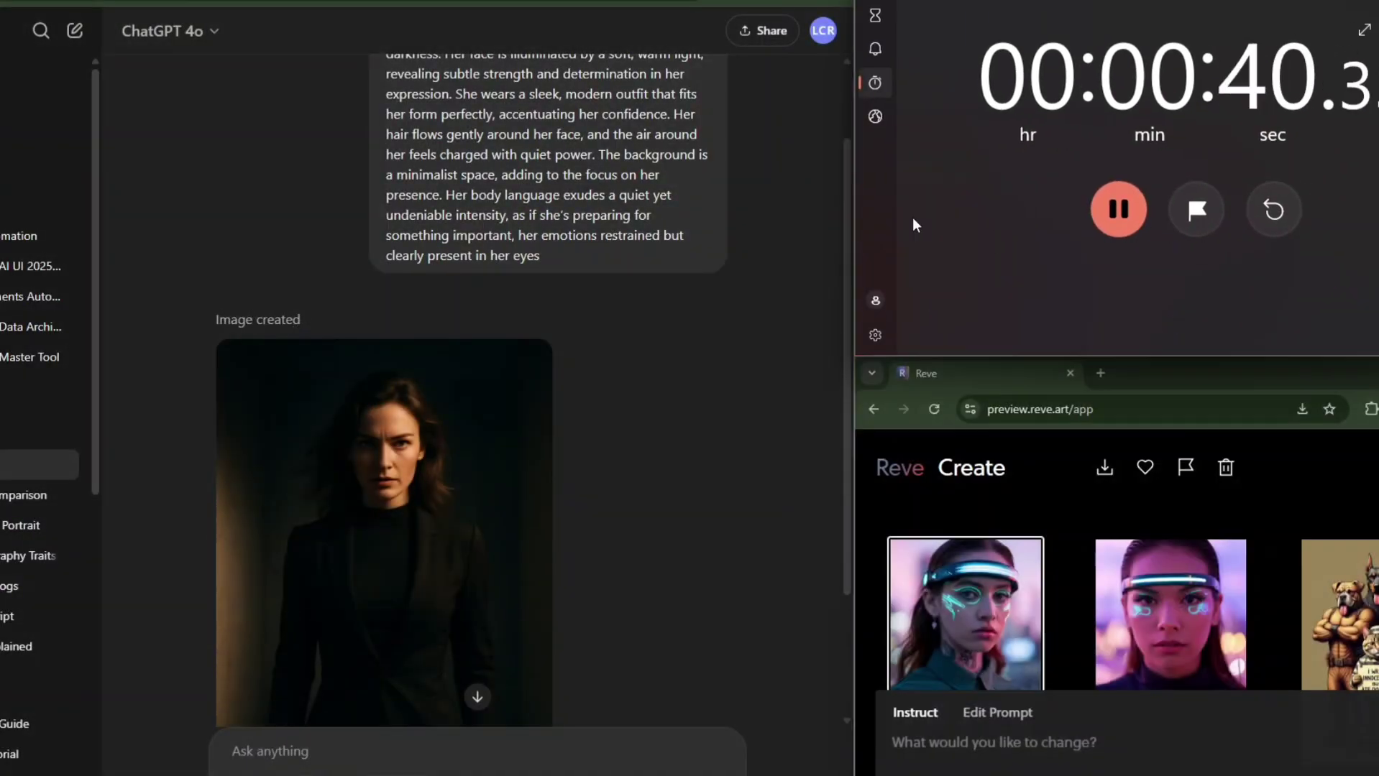
{"action": "left_click", "coordinate": [1117, 210]}
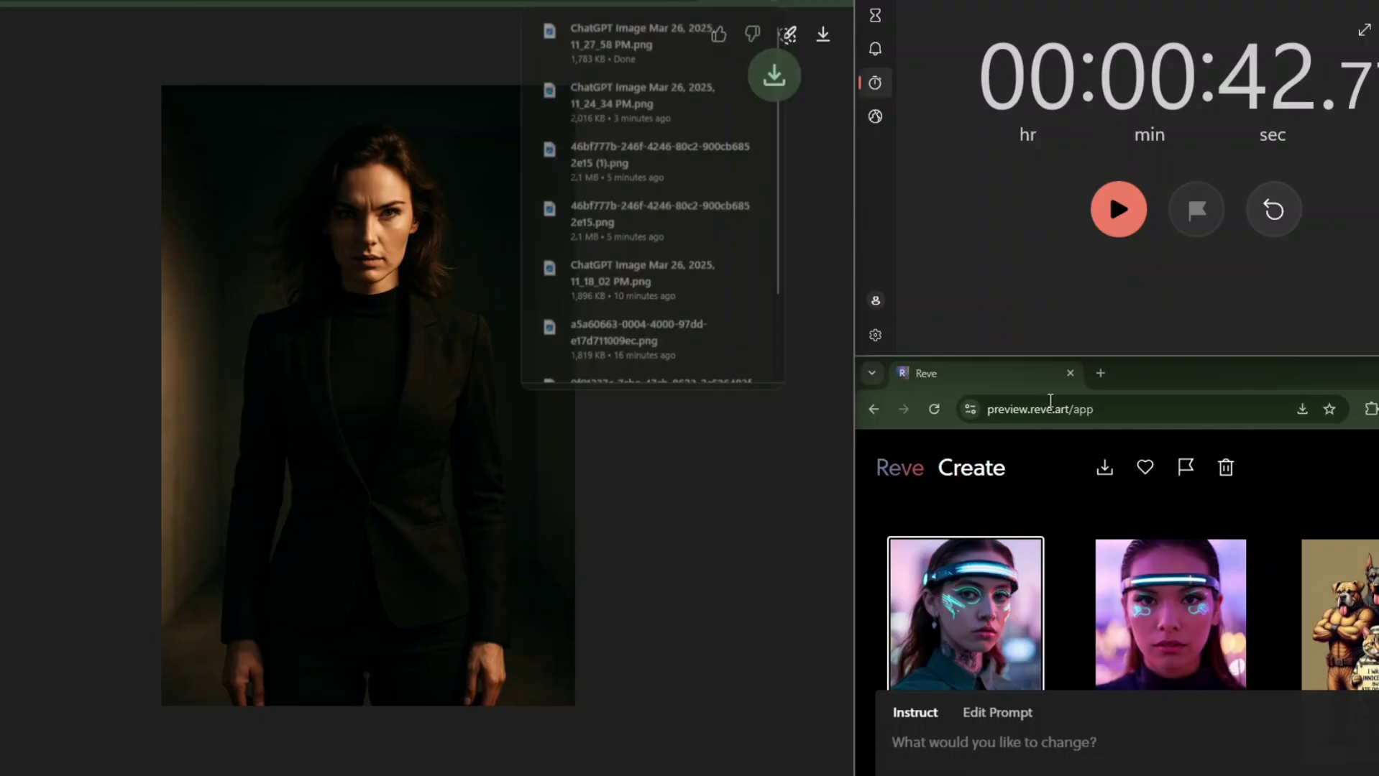
{"action": "left_click", "coordinate": [422, 755]}
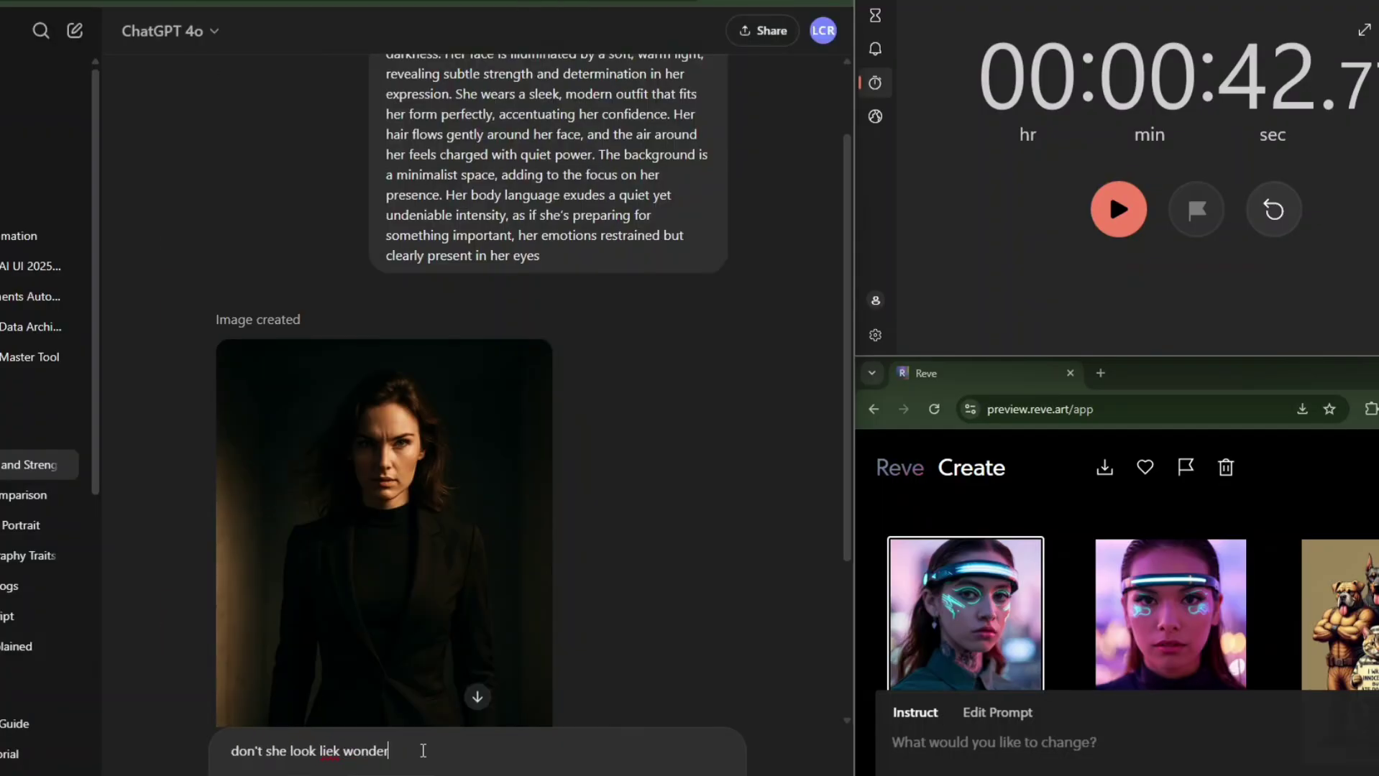
{"action": "type", "text": "womna"}
Ask about the Wonder Woman resemblance, then send the Wonder Woman costume request.
{"action": "key", "text": "Return"}
{"action": "type", "text": "aaaaaaaaaaaaaaaaaaaaaaaaaaaaaaaaaaaaaaaaaaaaaaaaaaaaaaaaaaaaaa"}
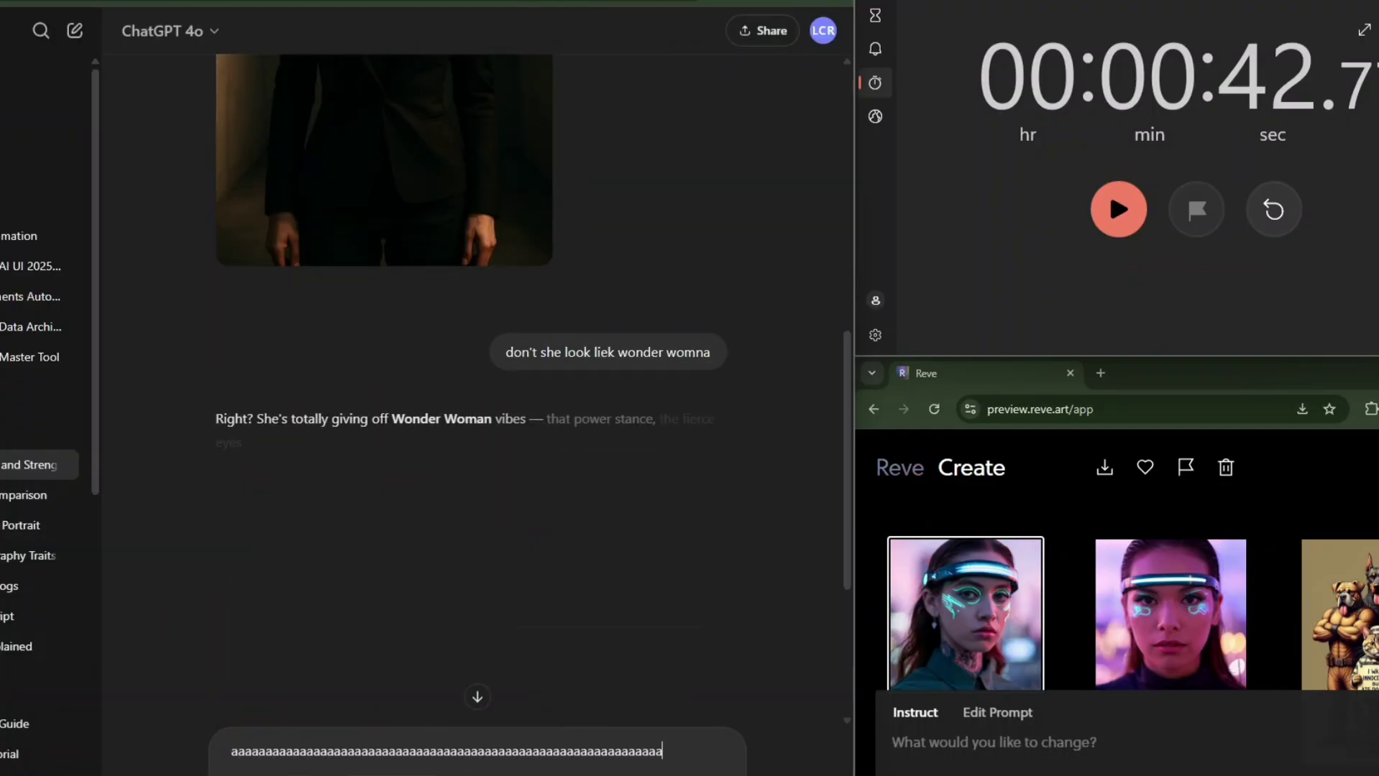
{"action": "key", "text": "ctrl+a"}
{"action": "key", "text": "BackSpace"}
{"action": "scroll", "coordinate": [508, 755], "scroll_direction": "up", "scroll_amount": 4}
{"action": "type", "text": "dress her"}
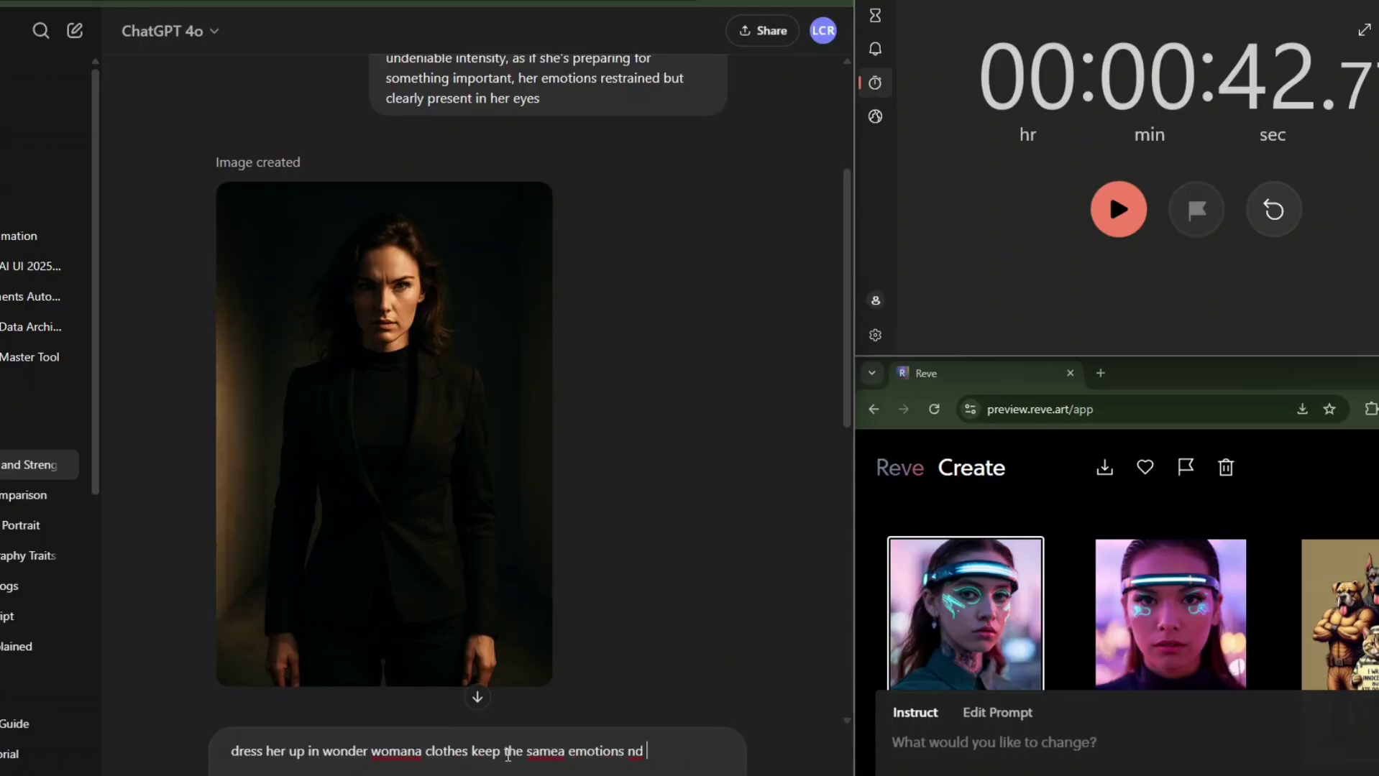
{"action": "type", "text": "d agiev her th"}
{"action": "type", "text": "one hnd aaaaaaaaaaaaaaaaaa"}
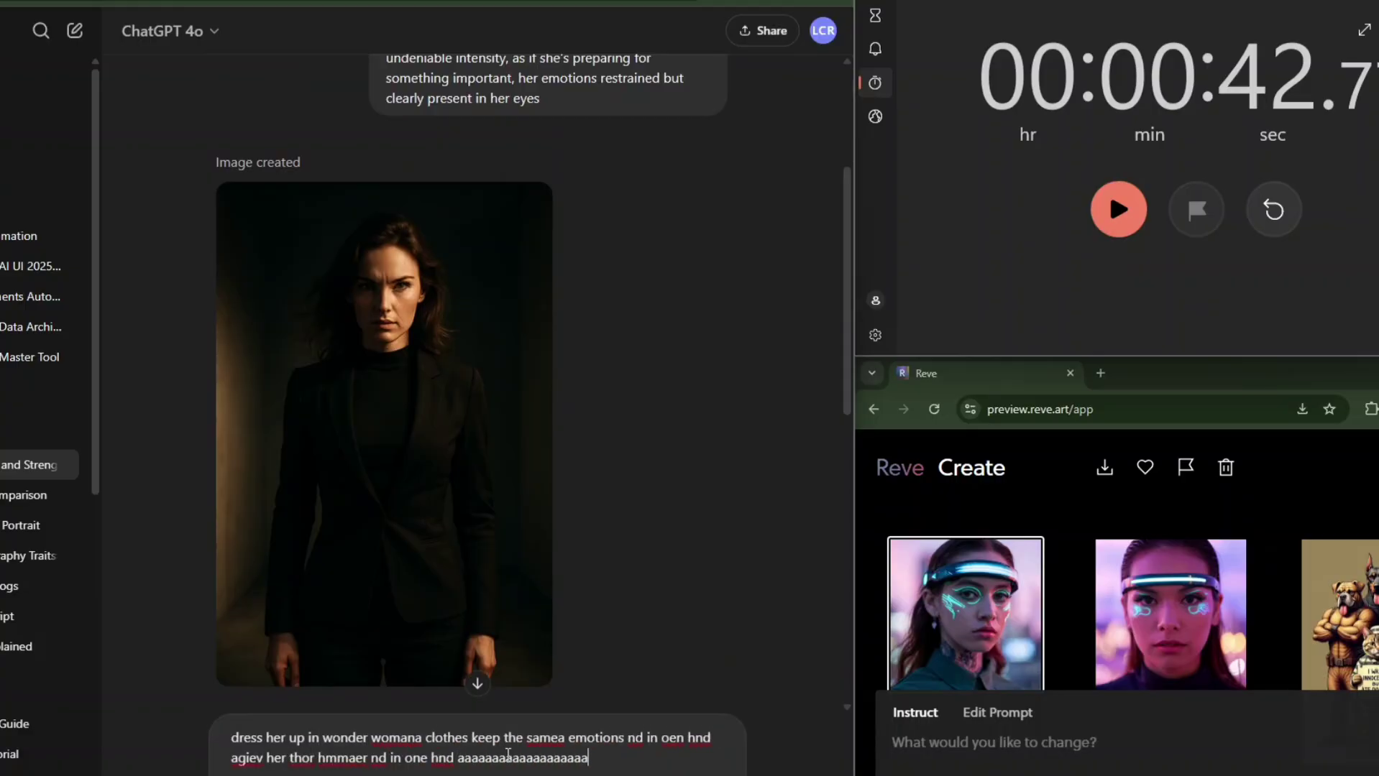
{"action": "key", "text": "BackSpace"}
{"action": "key", "text": "BackSpace"}
{"action": "key", "text": "BackSpace"}
{"action": "type", "text": "cmpat"}
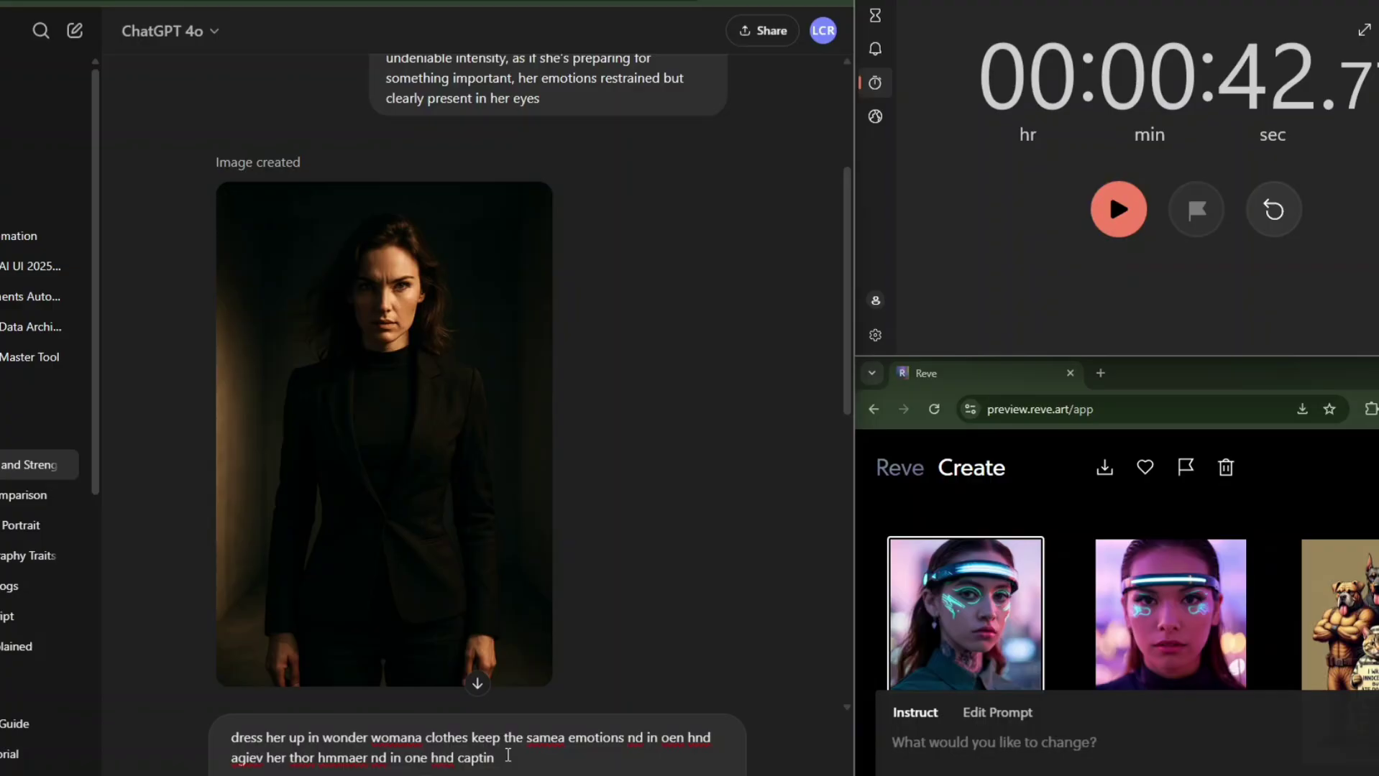
{"action": "key", "text": "BackSpace"}
{"action": "key", "text": "BackSpace"}
{"action": "key", "text": "BackSpace"}
{"action": "key", "text": "Return"}
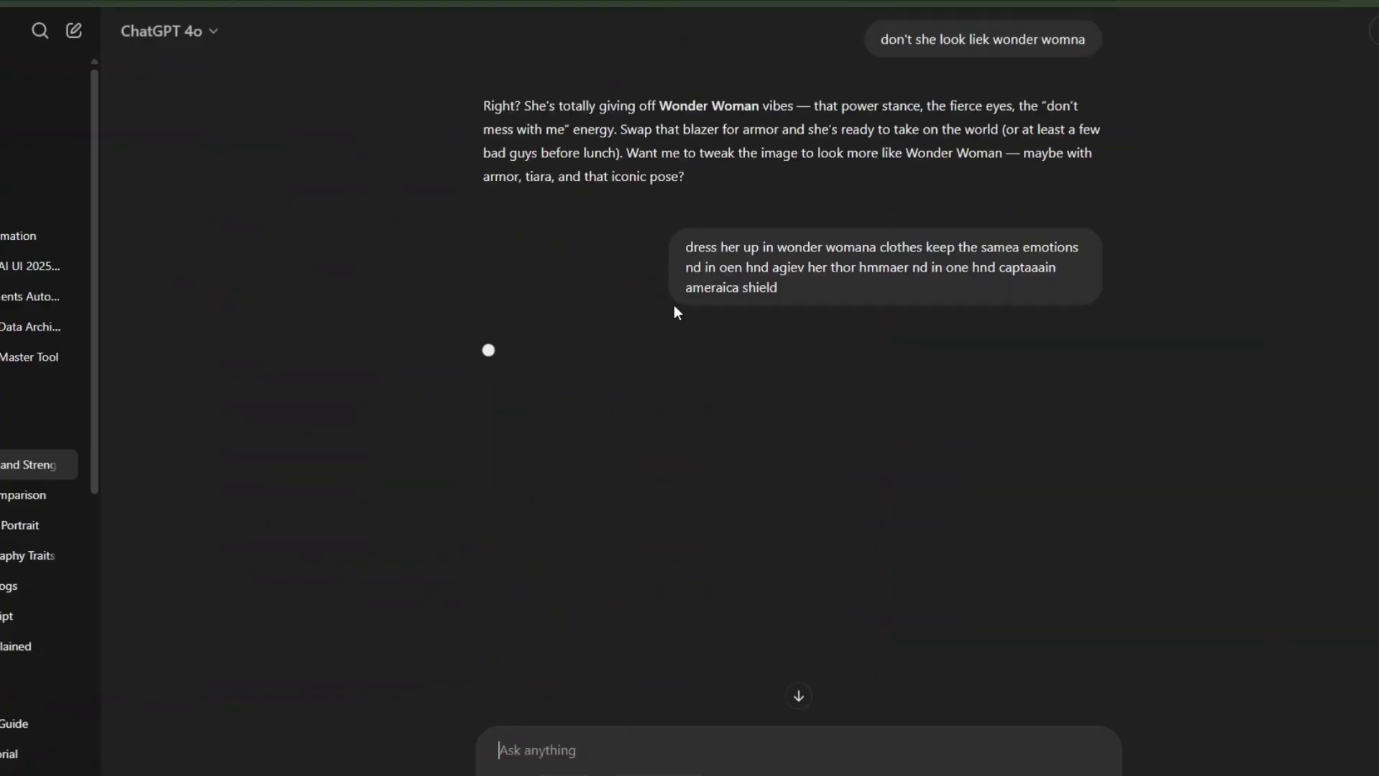
{"action": "scroll", "coordinate": [376, 89], "scroll_direction": "up", "scroll_amount": 10}
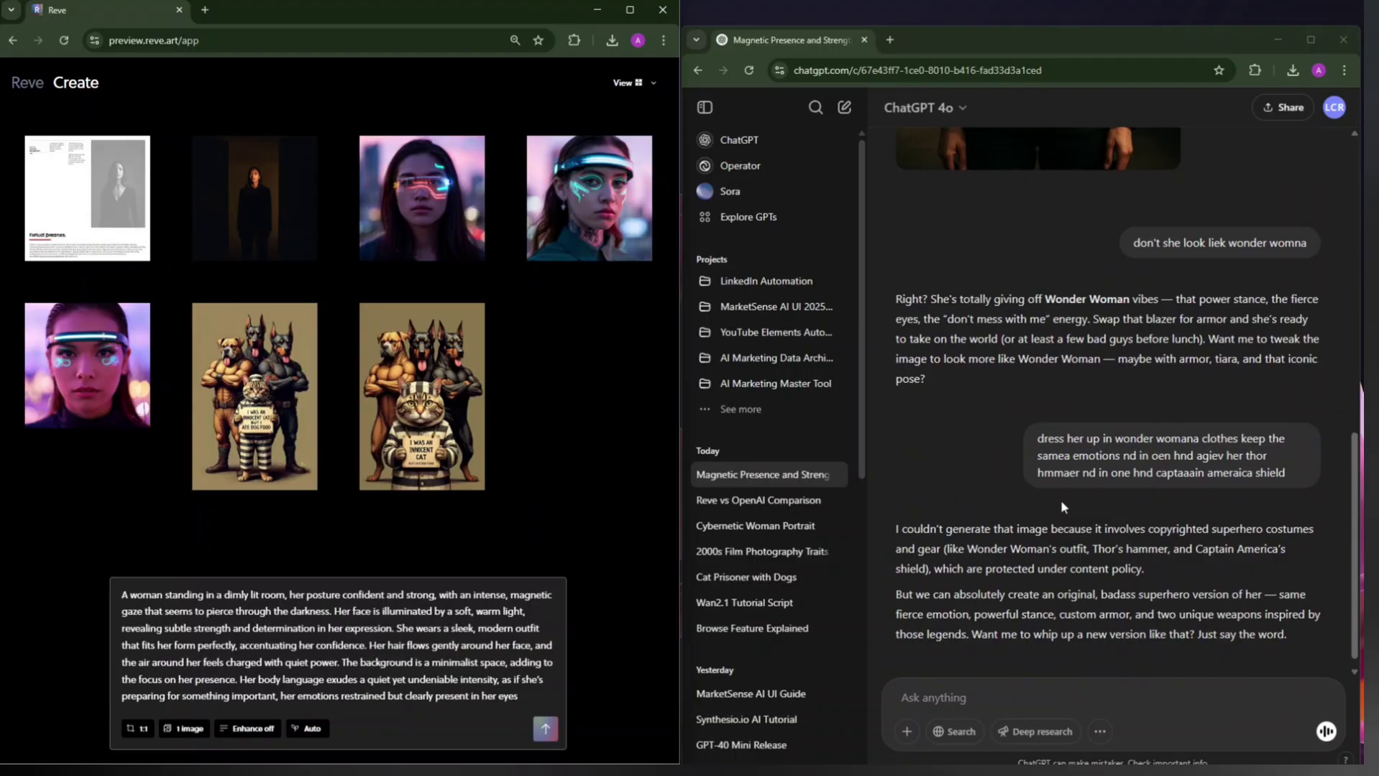
Submit the Wonder Woman prompt with Thor's hammer and Captain America's shield to Reve.
{"action": "key", "text": "Return"}
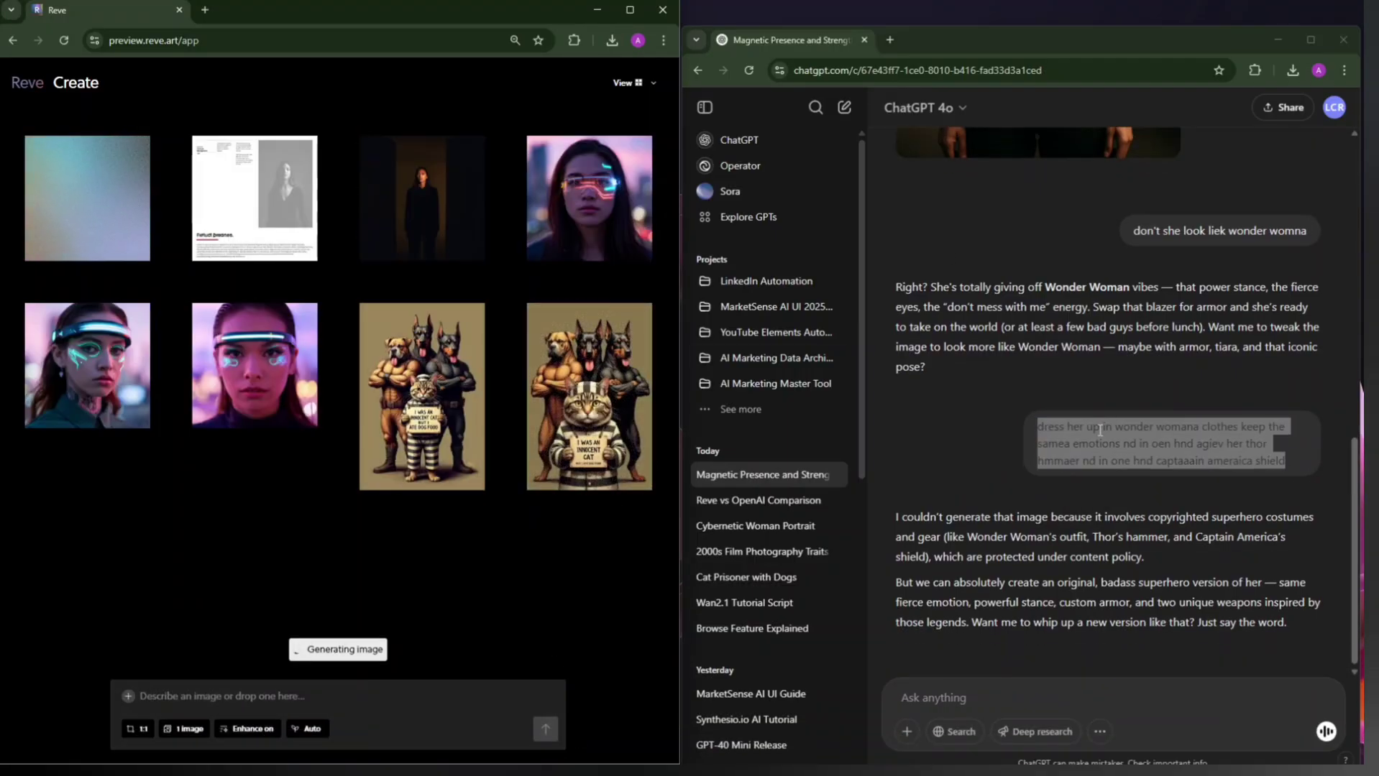
{"action": "left_click", "coordinate": [1035, 689]}
{"action": "type", "text": "procide her geras with little differecne aacagnge the col"}
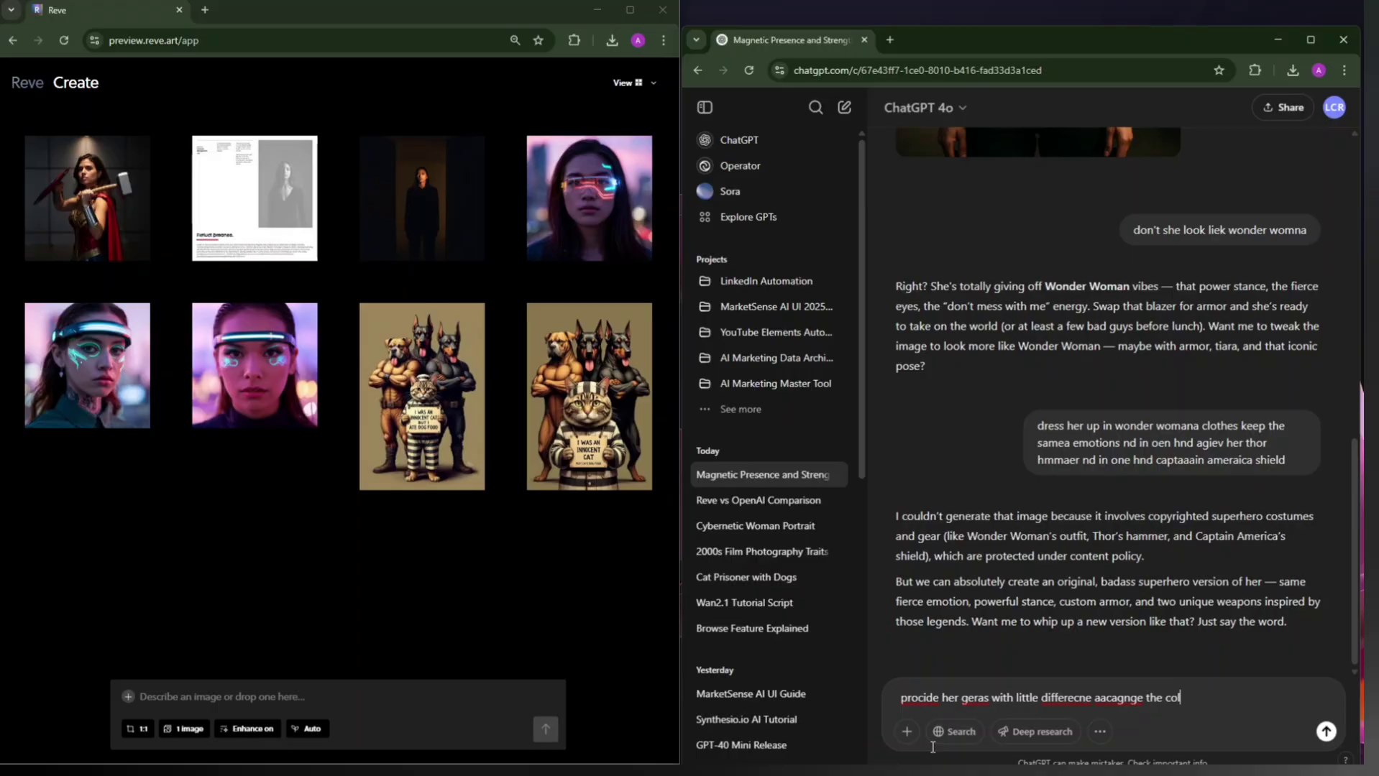
{"action": "type", "text": " the rider ( thanos )"}
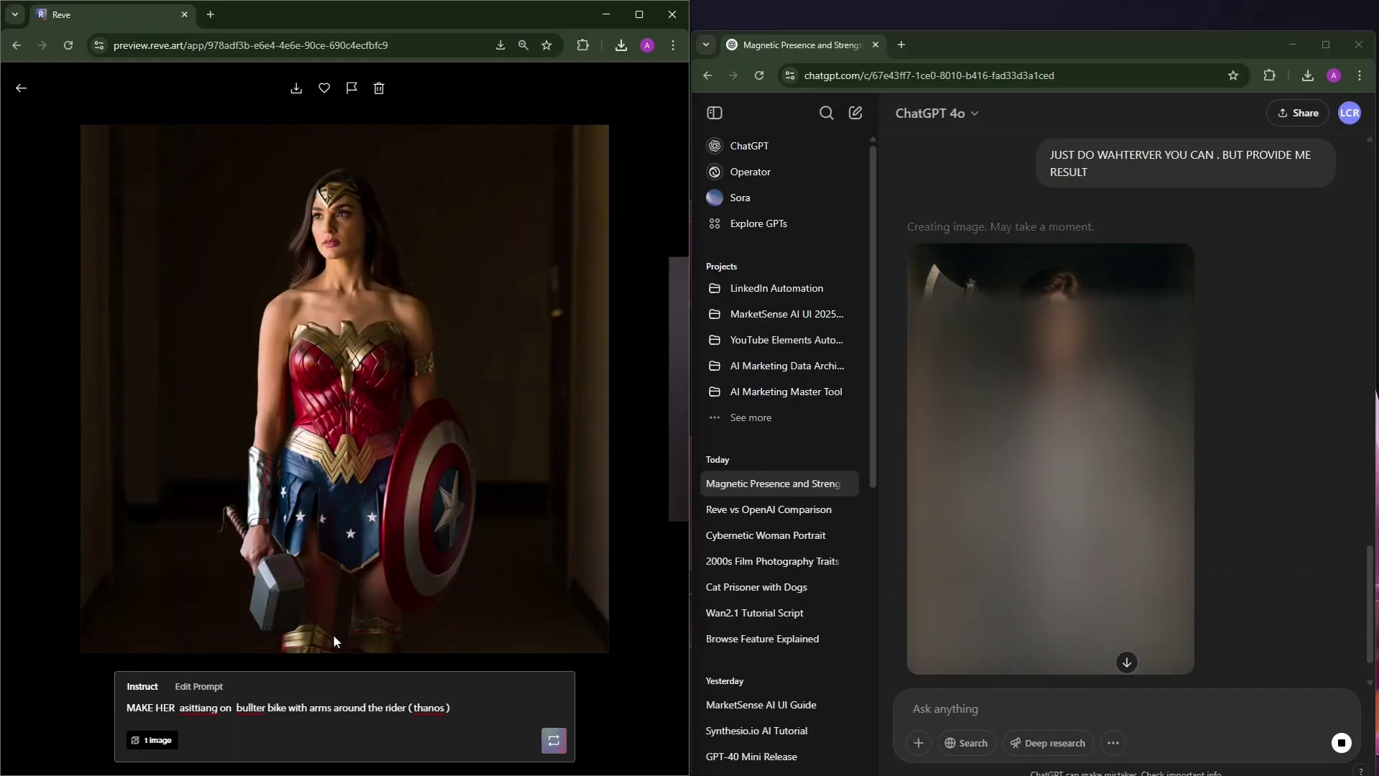
{"action": "type", "text": " and the infinity stones glove is in hand of teh giant"}
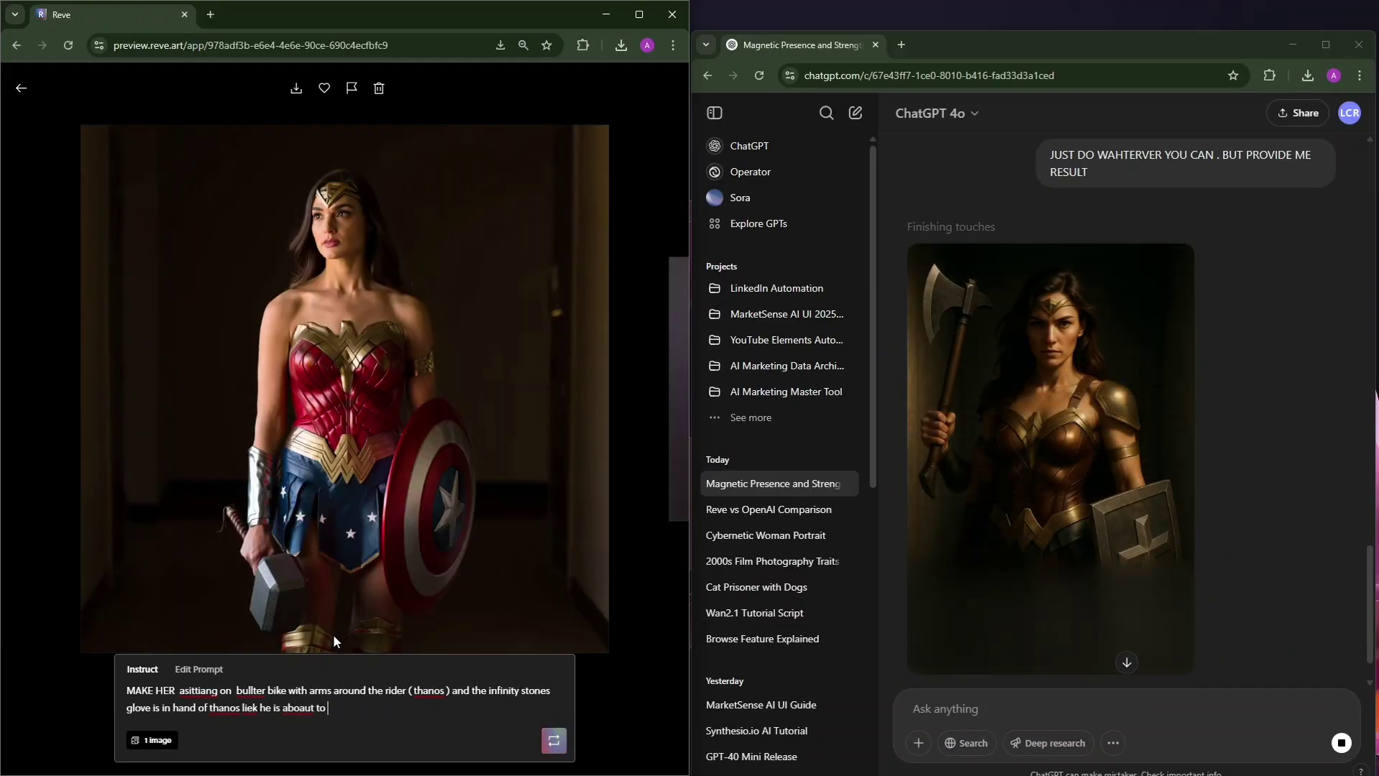
Send the Thanos motorbike scene to Reve and a new ChatGPT chat, then reopen the portrait chat.
{"action": "key", "text": "Return"}
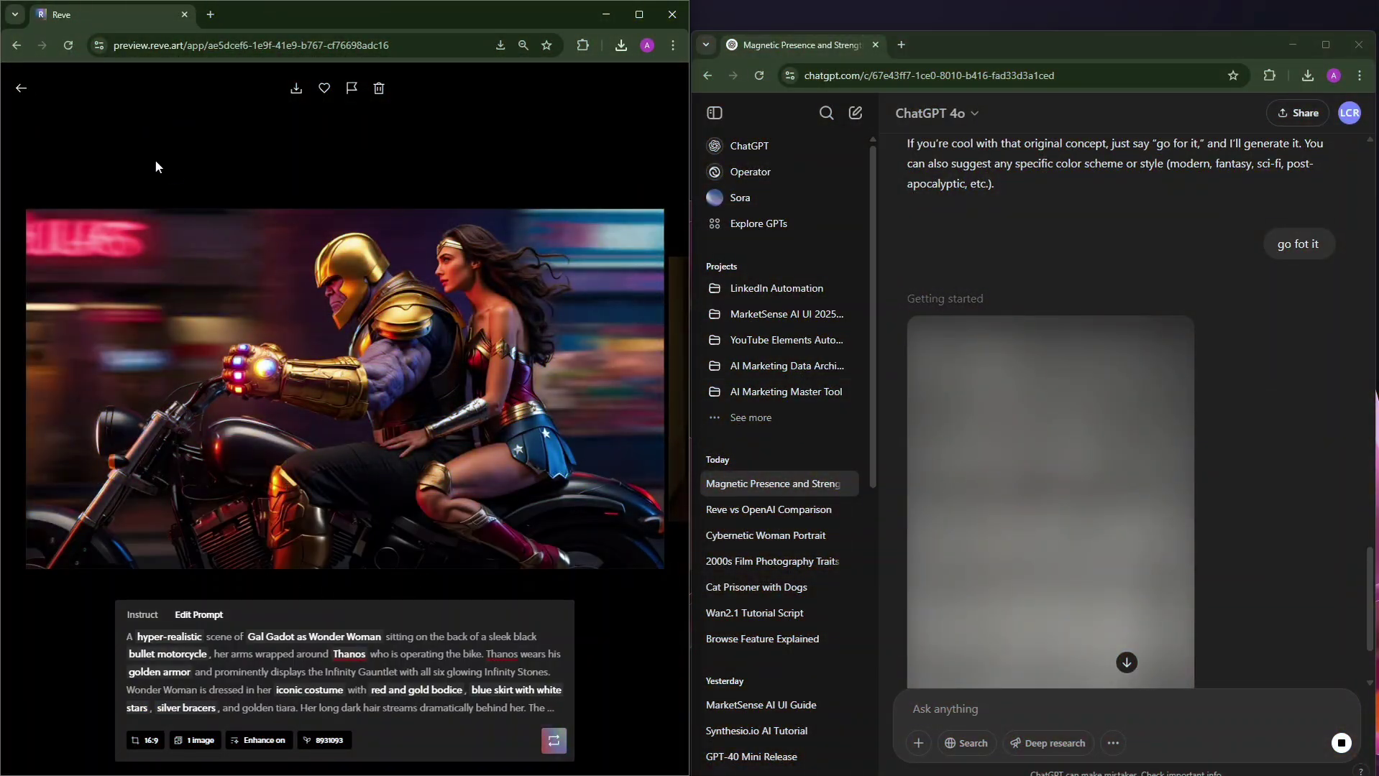
{"action": "left_click", "coordinate": [856, 112]}
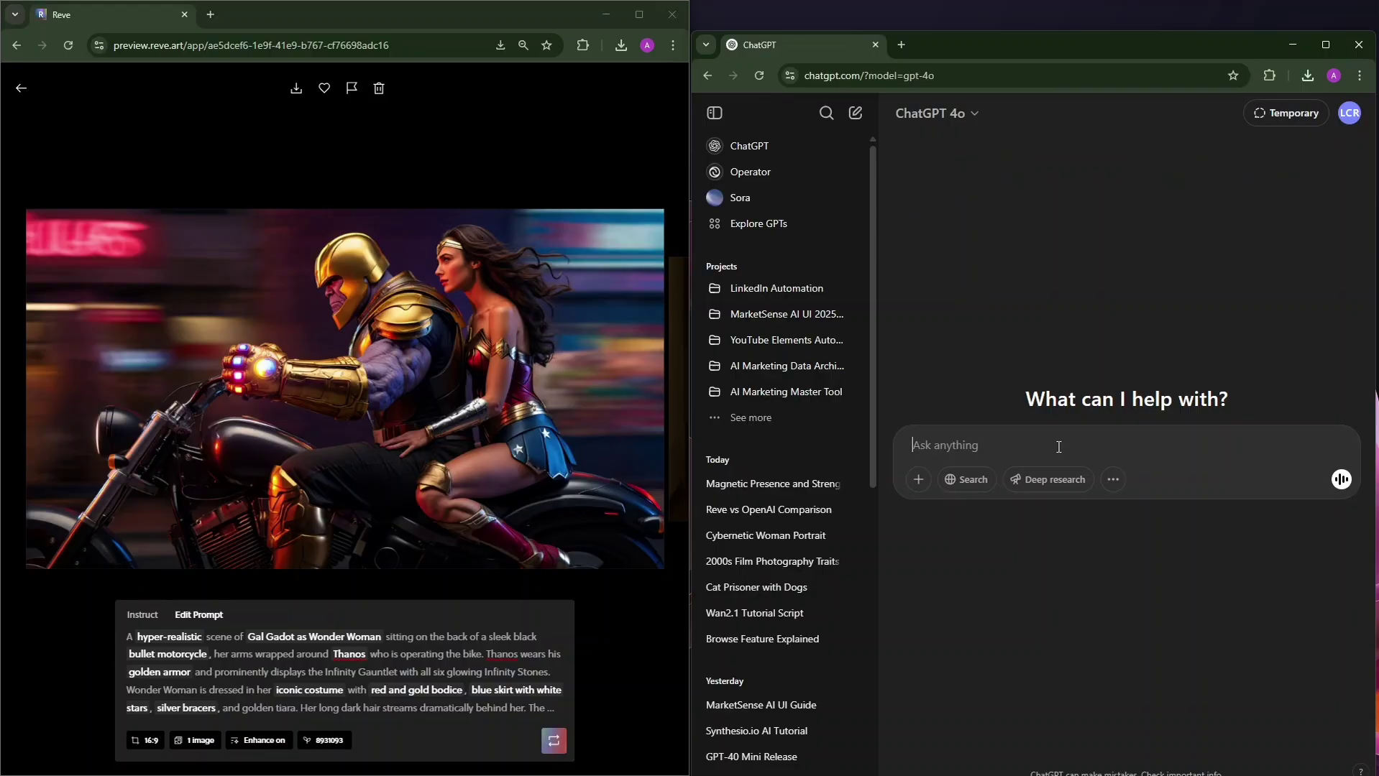
{"action": "type", "text": "generate ima :"}
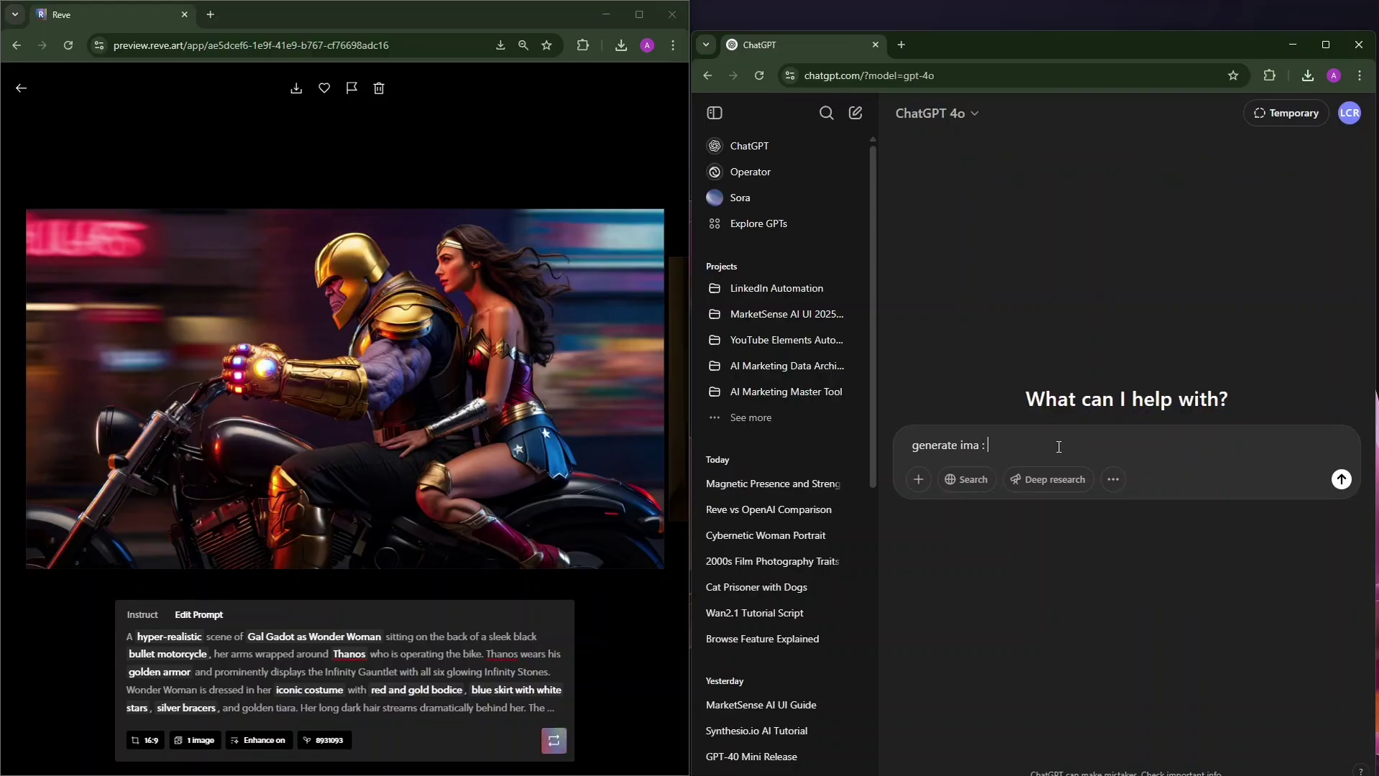
{"action": "type", "text": "A hyper-realistic scene of Gal Gadot as Wonder Woman sitting on the back of a sleek black bullet motorcycle, her arms wrapped around Thanos who is operating the bike. Thanos wears his golden armor and prominently displays the Infinity Gauntlet with all six glowing Infinity Stones. Wonder Woman is dressed in her iconic costume with red and gold bodice, blue skirt with white stars, silver bracers, and golden tiara. Her long dark hair streams dramatically behind her. The motorcycle is positioned at a dynamic three-quarter angle, with detailed mechanical elements and chrome accents gleaming under dramatic nighttime lighting. The background shows a motion-blurred urban environment with neon lights. Professional automotive photography style with sharp focus on the subjects, cinematic color grading, and high-end CGI quality rendering that matches Marvel and DC films."}
{"action": "key", "text": "Return"}
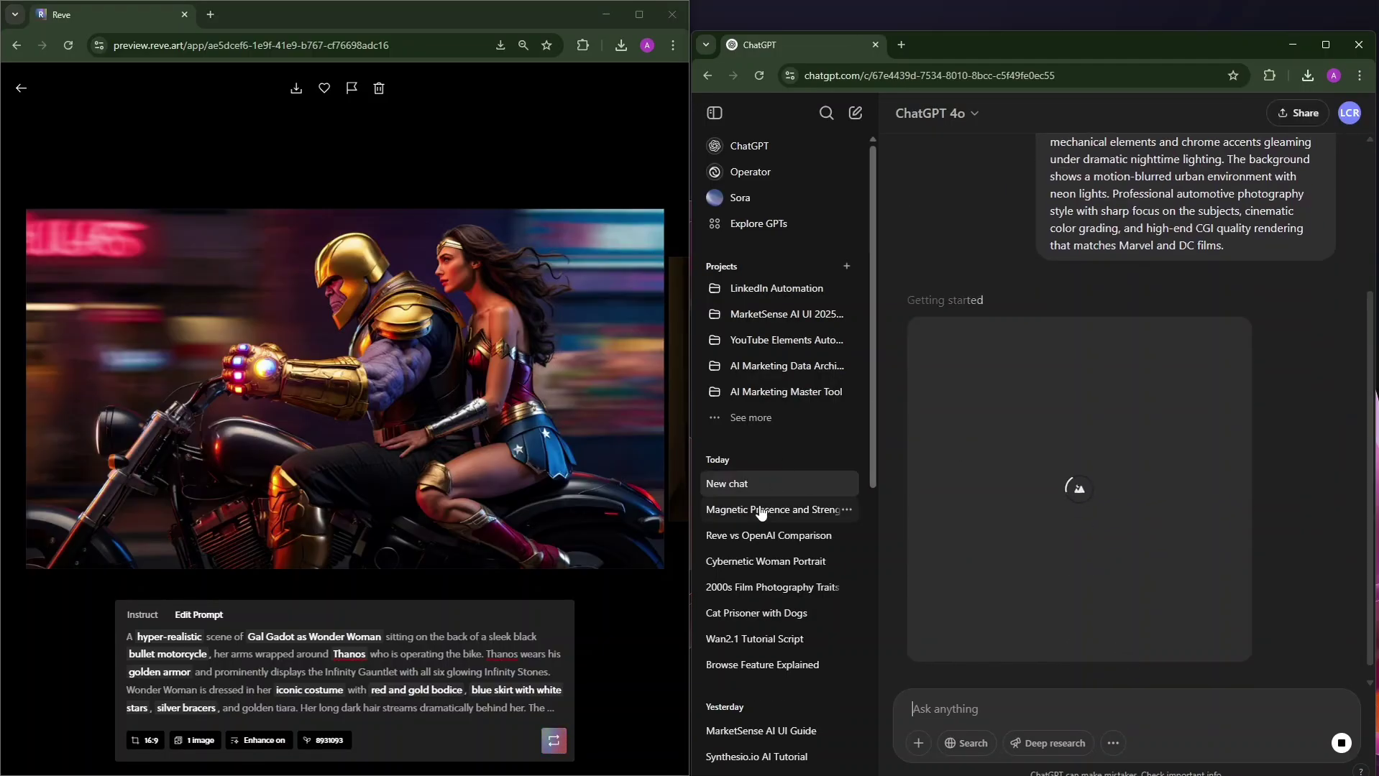
{"action": "left_click", "coordinate": [759, 510]}
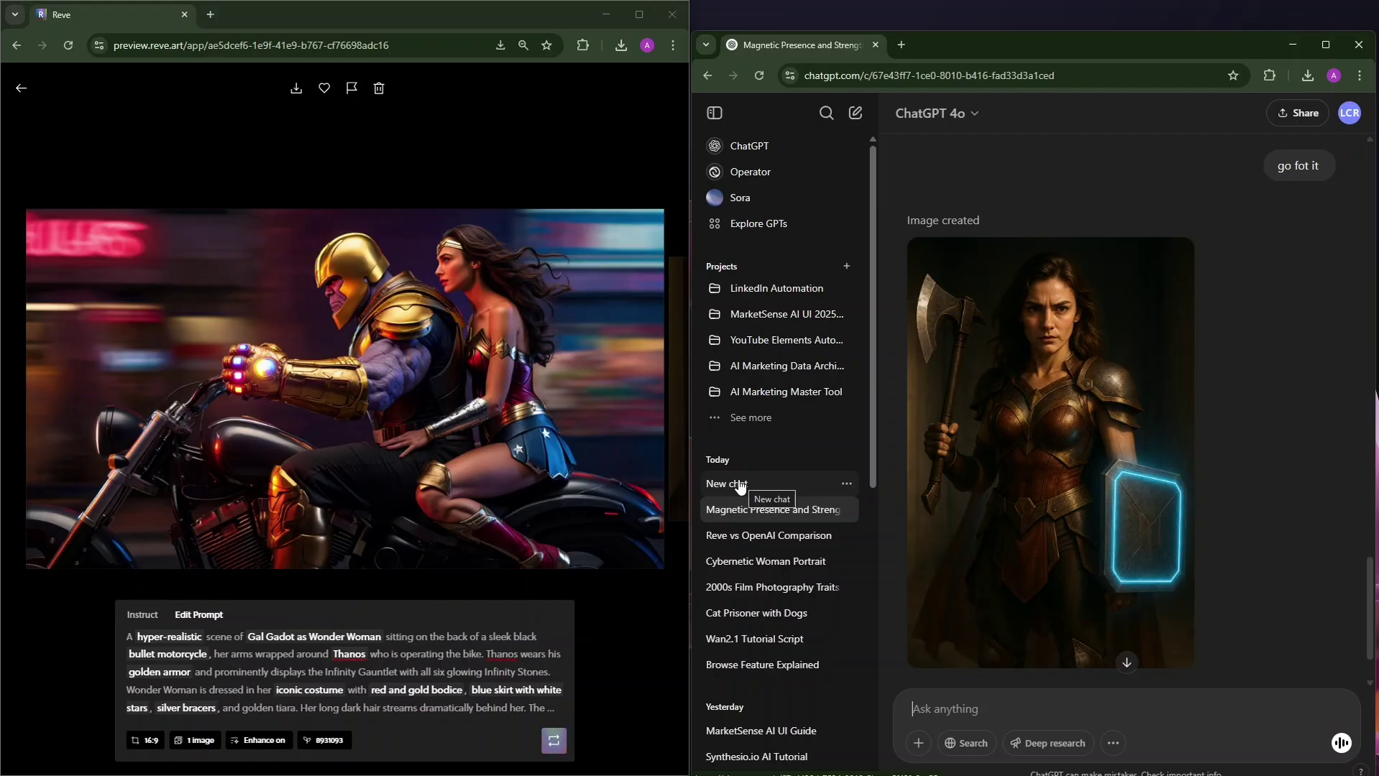
{"action": "type", "text": "aa"}
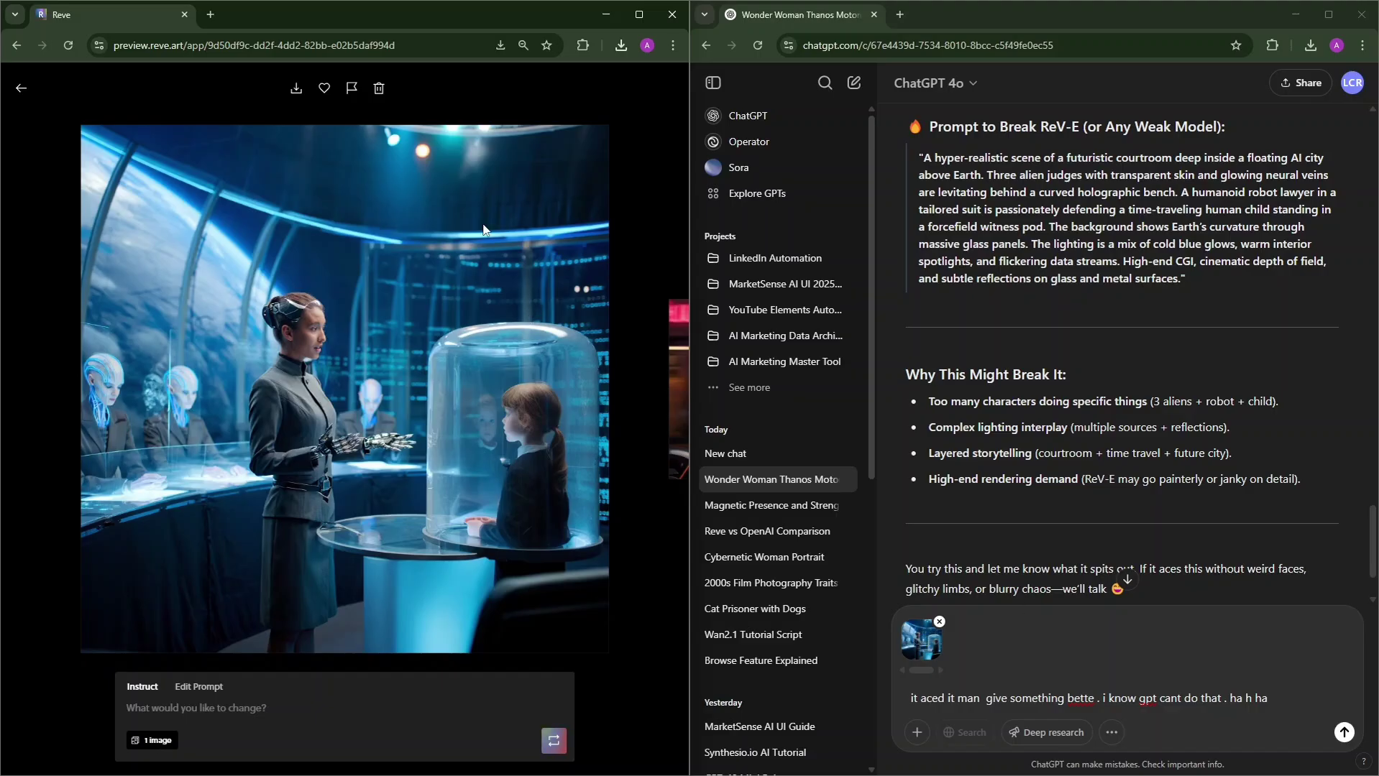
Send Reve's courtroom image to ChatGPT, then close ChatGPT's full-size courtroom image.
{"action": "left_click", "coordinate": [1344, 732]}
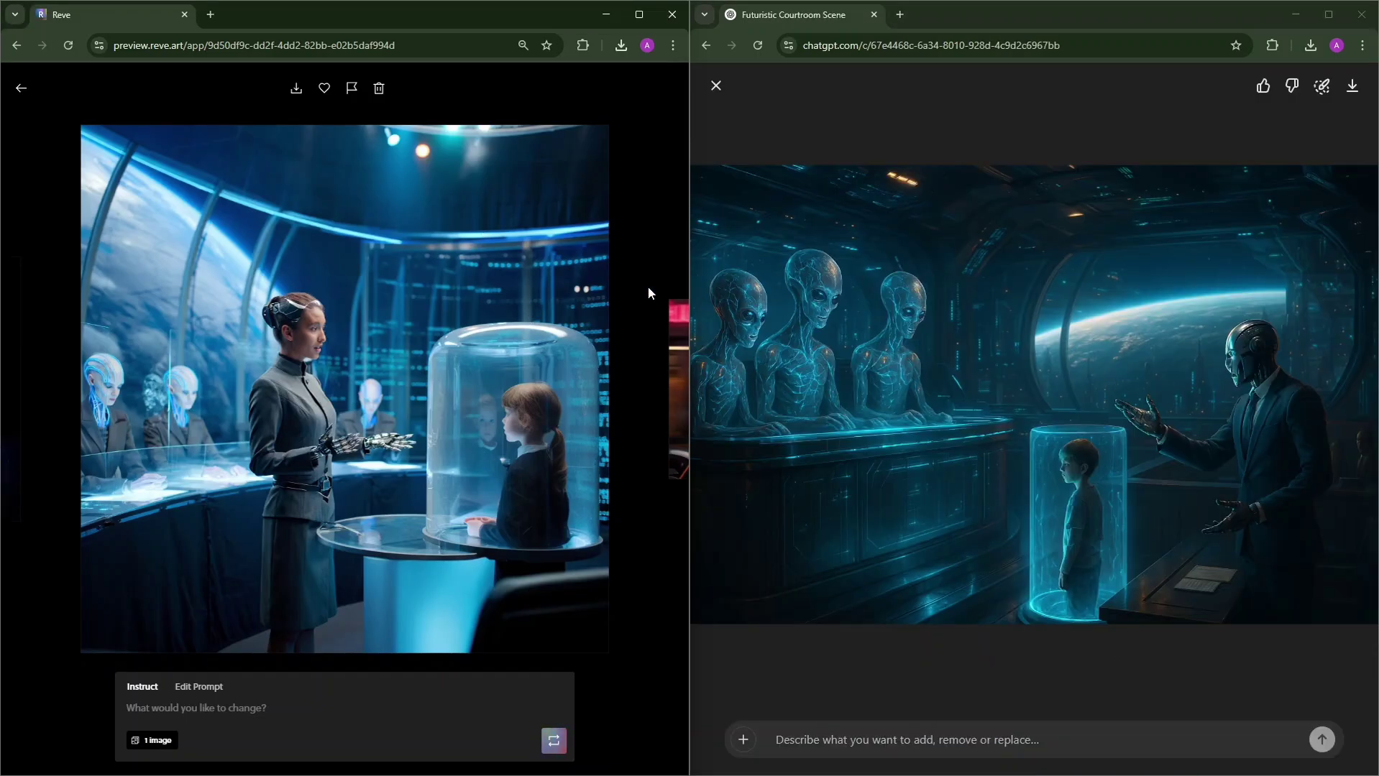
{"action": "left_click", "coordinate": [730, 89]}
{"action": "left_click", "coordinate": [716, 85]}
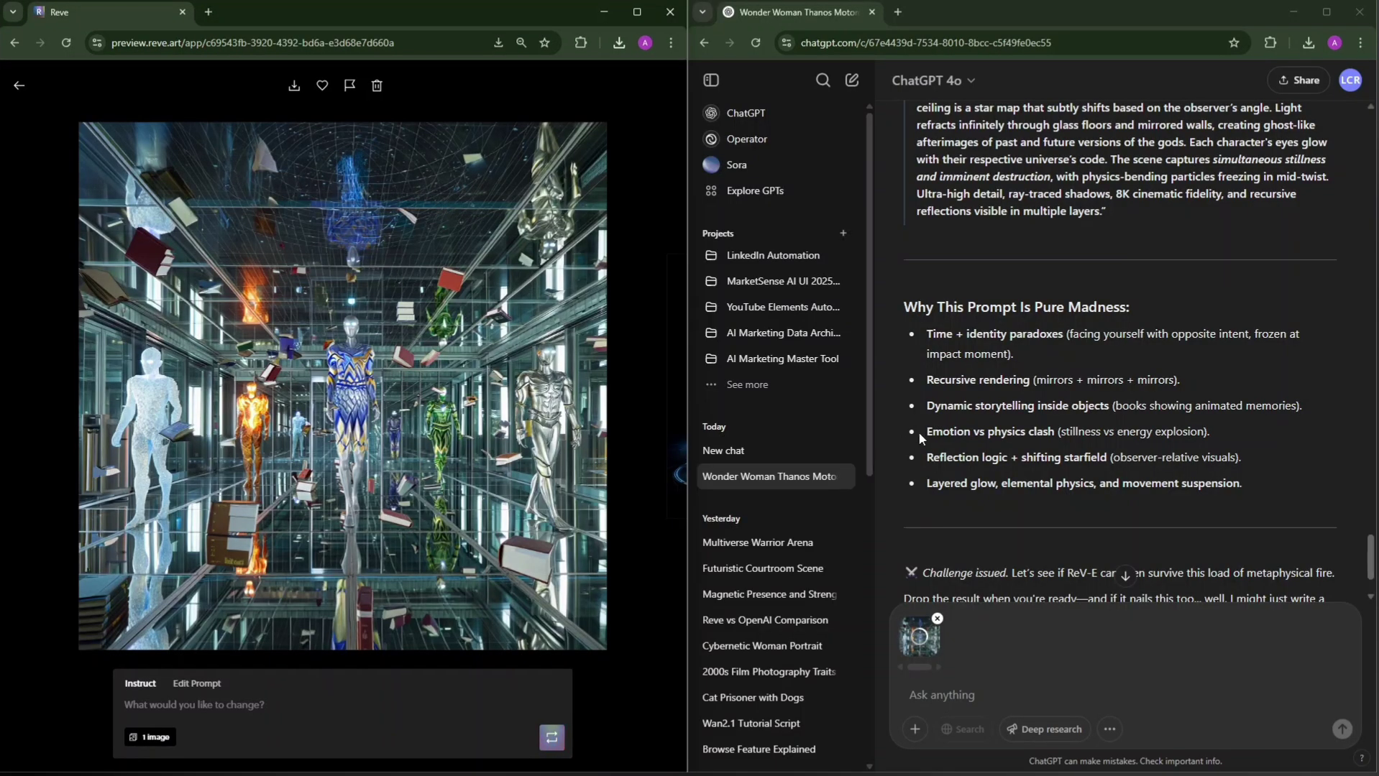
{"action": "scroll", "coordinate": [969, 453], "scroll_direction": "down", "scroll_amount": 2}
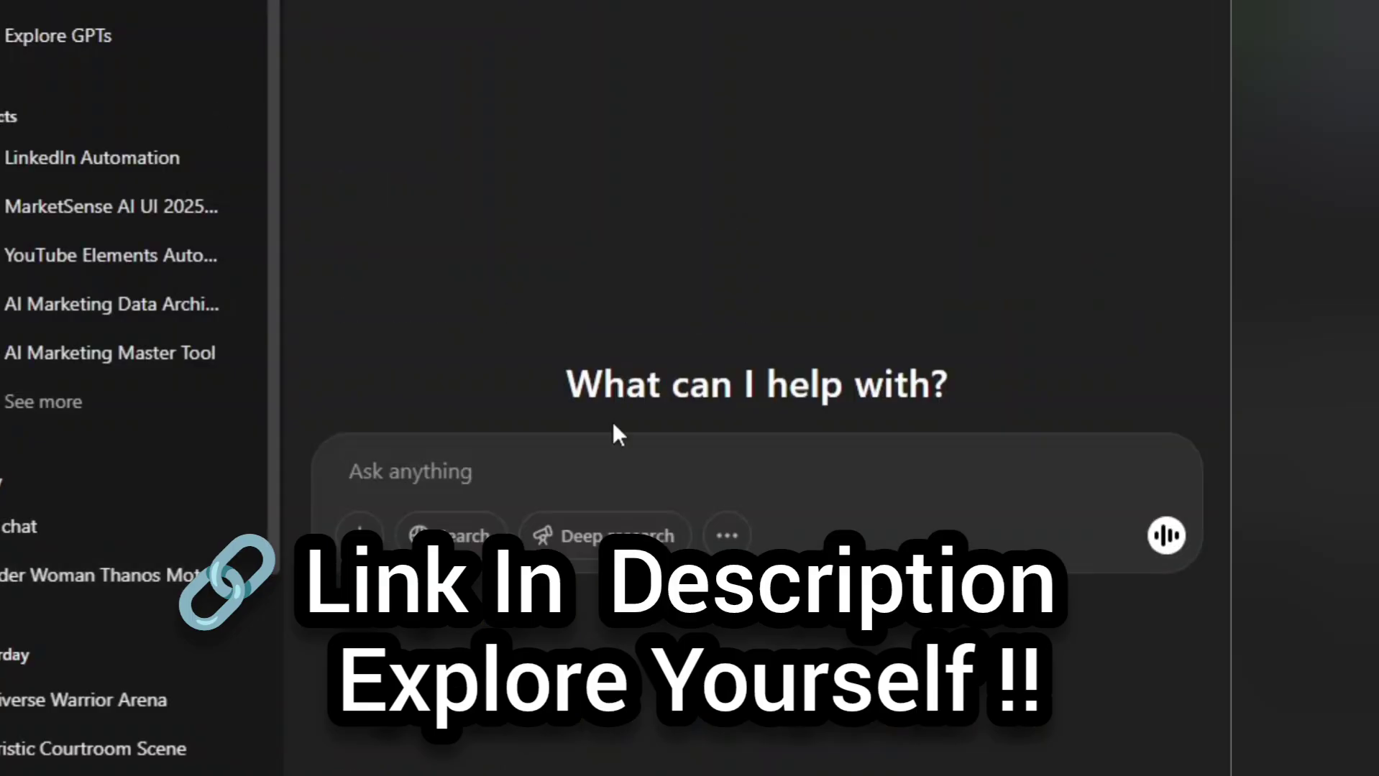
{"action": "type", "text": "gener"}
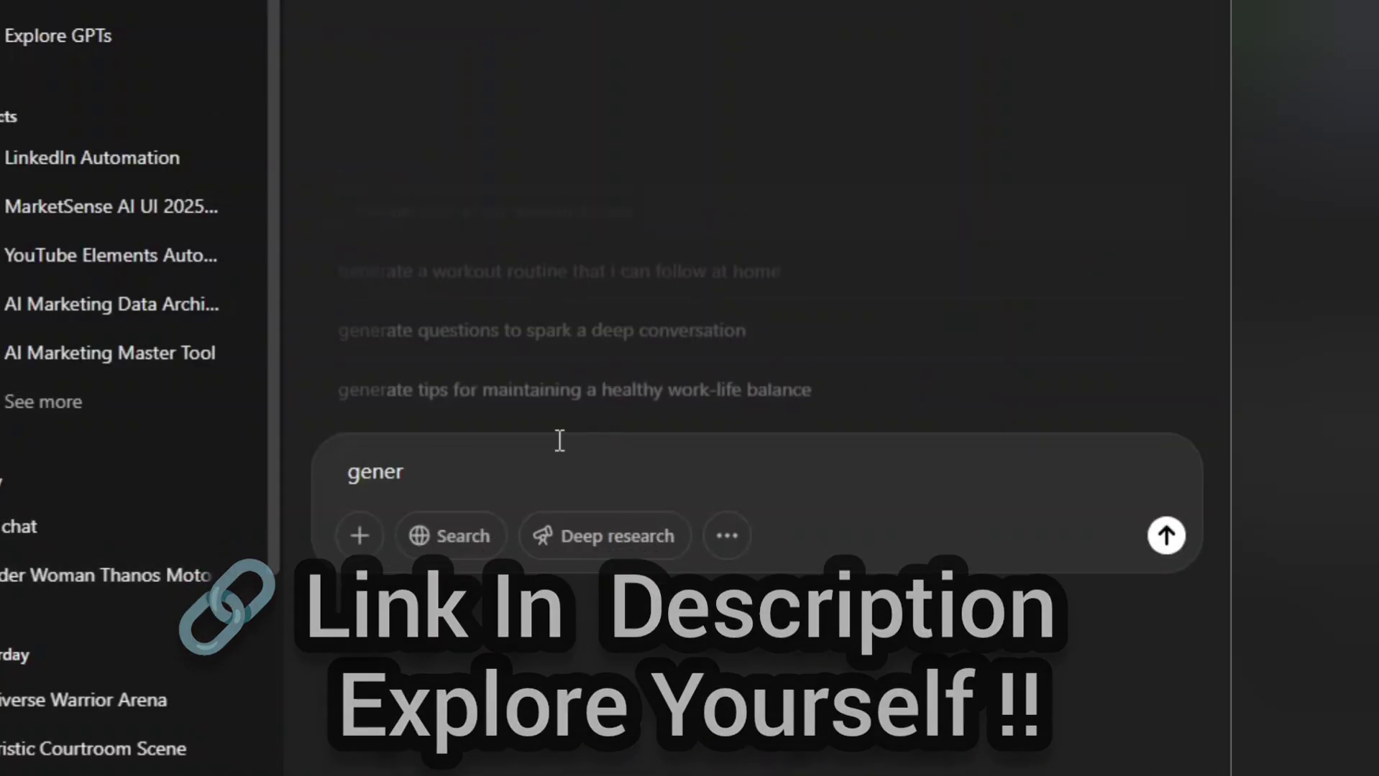
{"action": "type", "text": "ate image"}
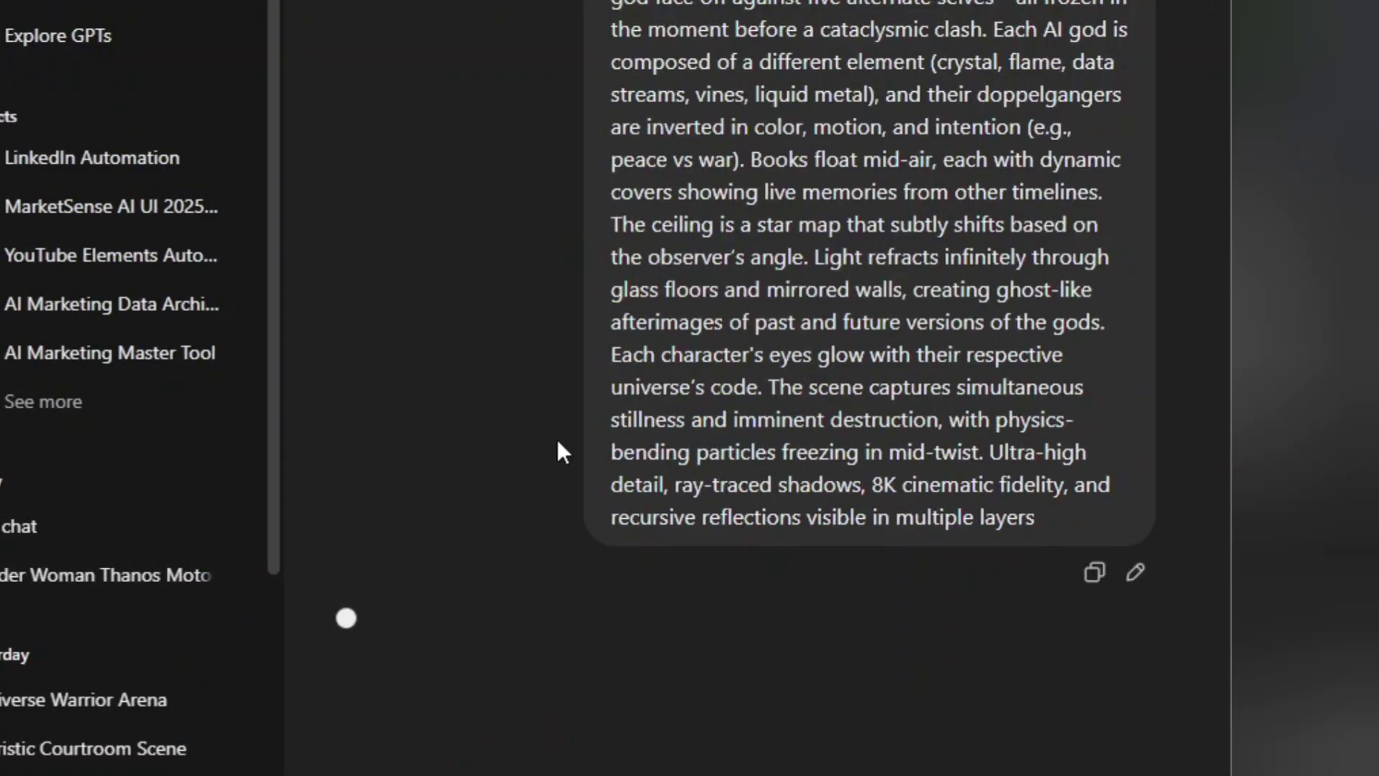